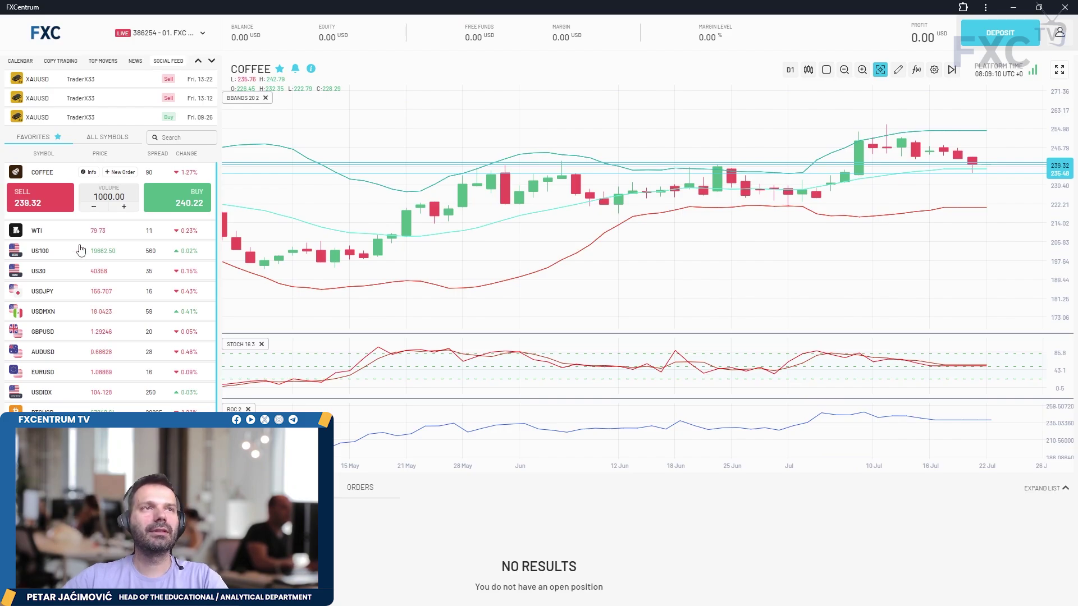
Step: Show the COFFEE daily chart in full screen and bring the latest candles into view
{"action": "scroll", "coordinate": [80, 248], "scroll_direction": "down", "scroll_amount": 1}
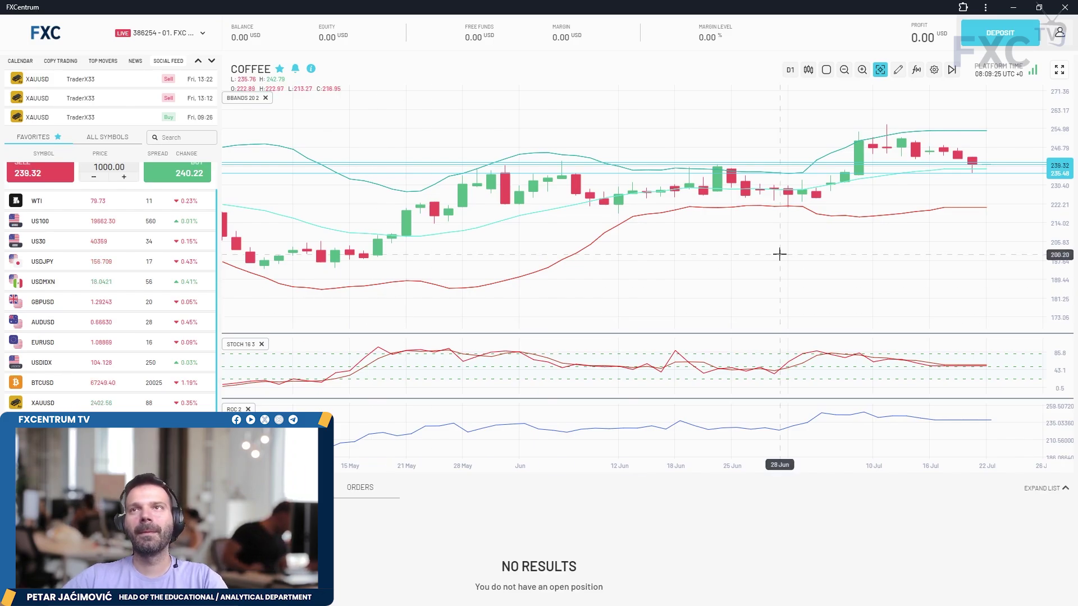
{"action": "left_click_drag", "start_coordinate": [779, 248], "coordinate": [769, 240]}
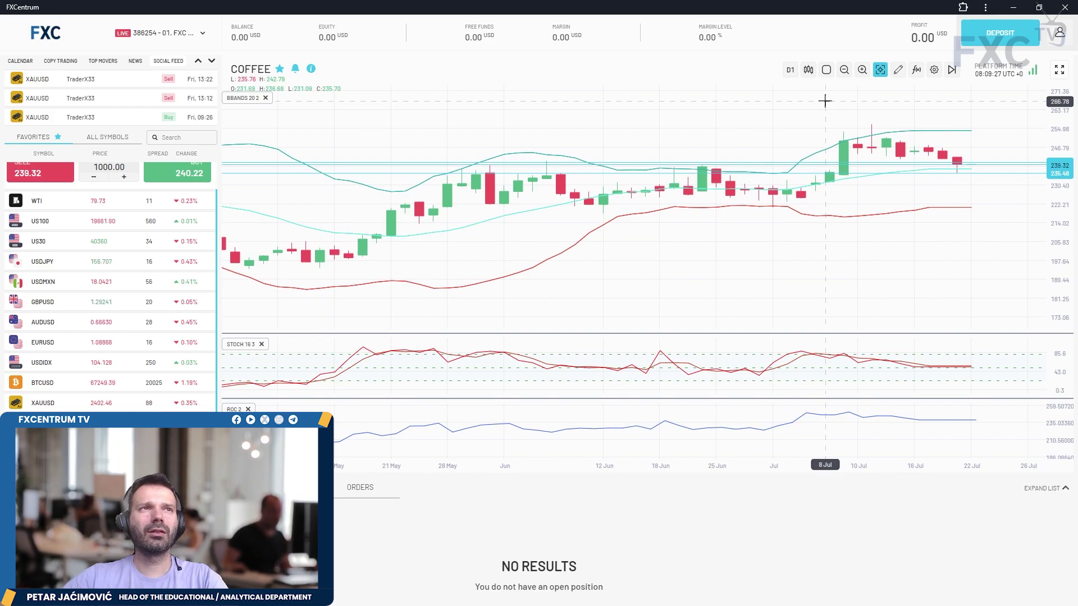
{"action": "scroll", "coordinate": [101, 269], "scroll_direction": "up", "scroll_amount": 1}
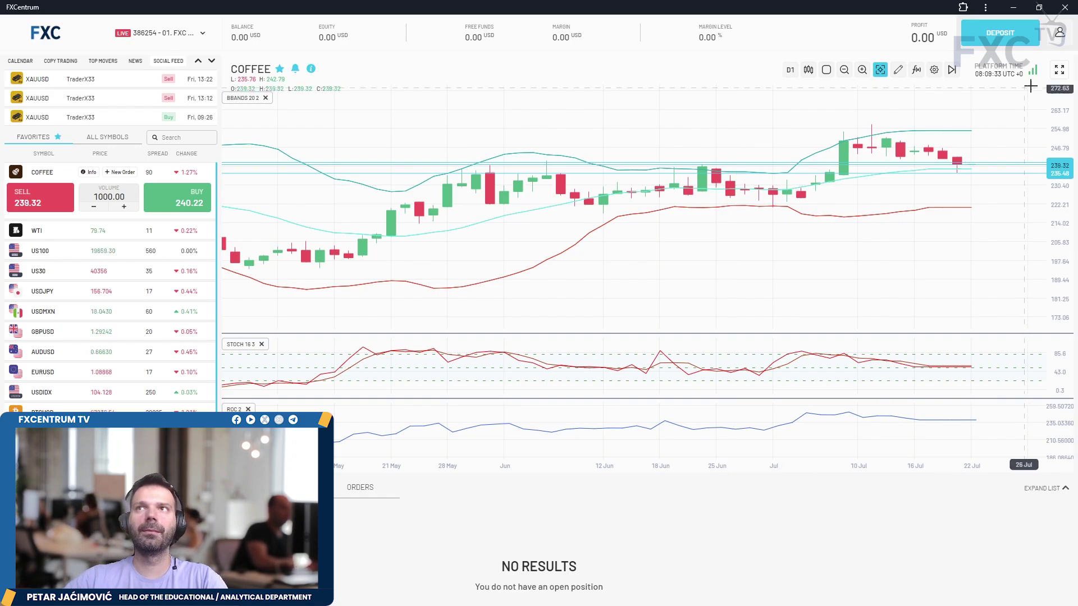
{"action": "left_click", "coordinate": [1058, 70]}
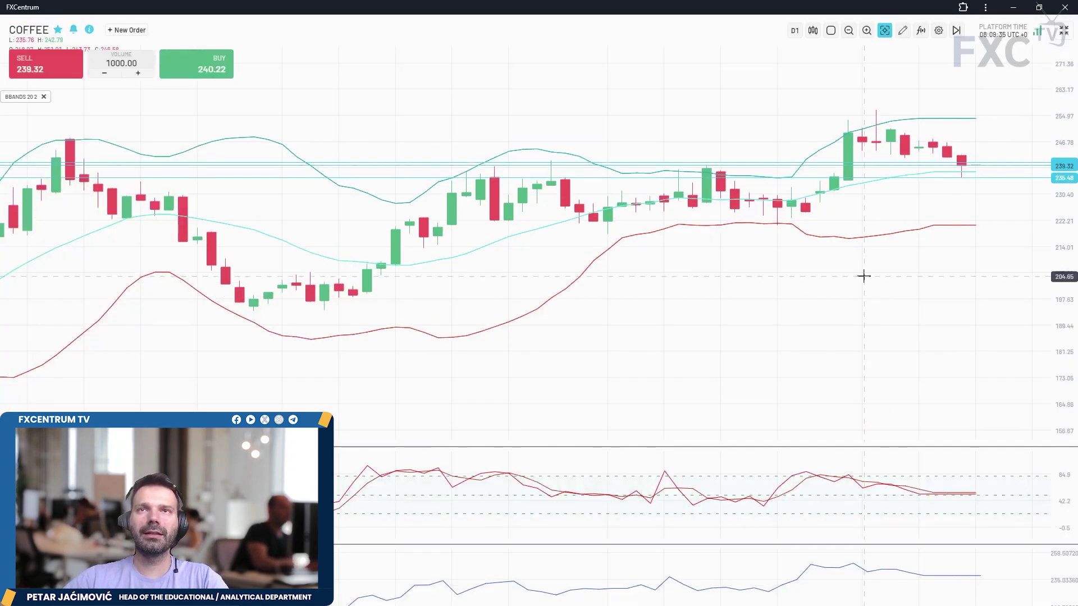
{"action": "scroll", "coordinate": [859, 260], "scroll_direction": "down", "scroll_amount": 1}
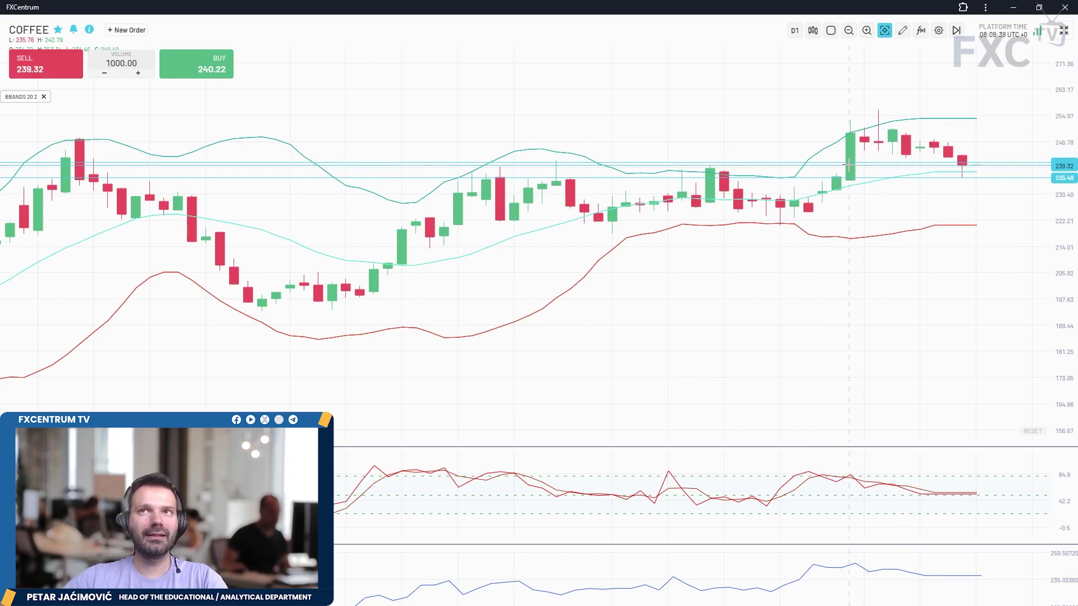
{"action": "left_click_drag", "start_coordinate": [842, 131], "coordinate": [880, 161]}
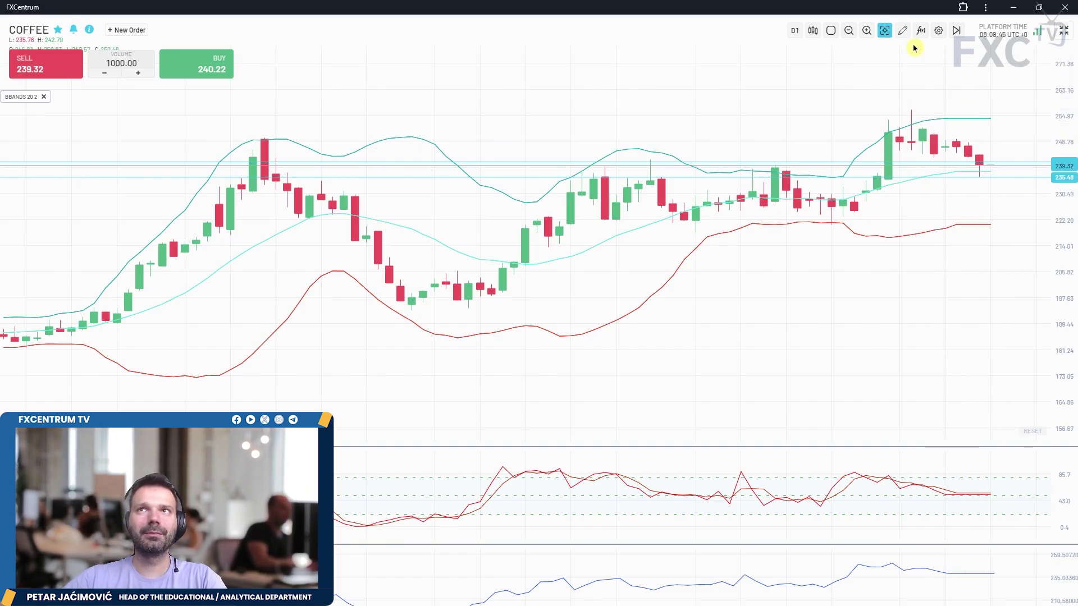
Step: Draw a horizontal line at about 234 on the COFFEE chart, just below the latest candle
{"action": "right_click", "coordinate": [932, 83]}
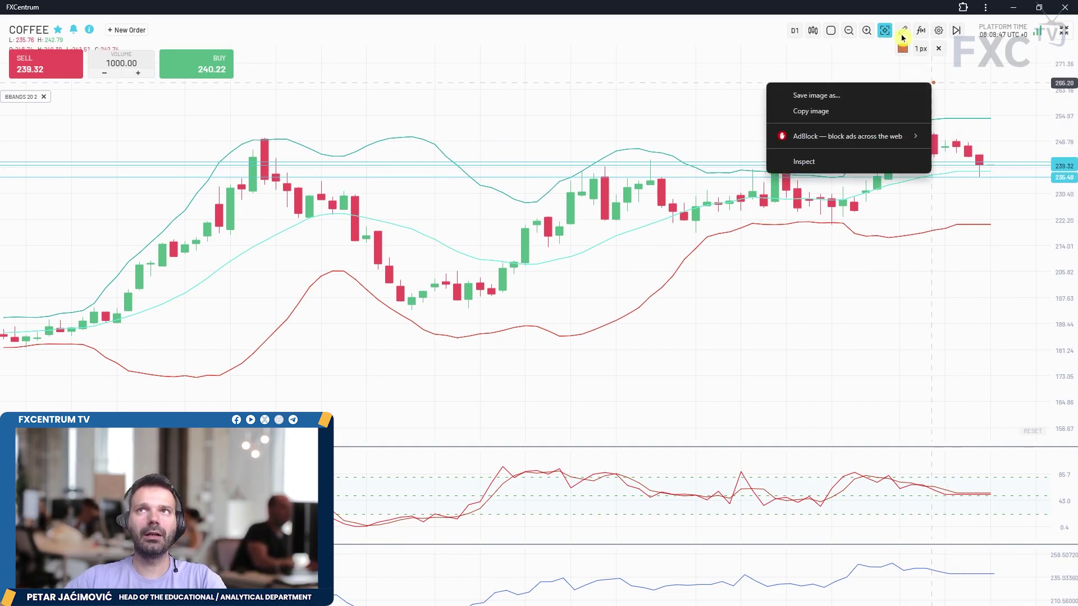
{"action": "left_click", "coordinate": [902, 30]}
{"action": "left_click", "coordinate": [932, 93]}
{"action": "left_click", "coordinate": [907, 182]}
{"action": "scroll", "coordinate": [957, 286], "scroll_direction": "up", "scroll_amount": 3}
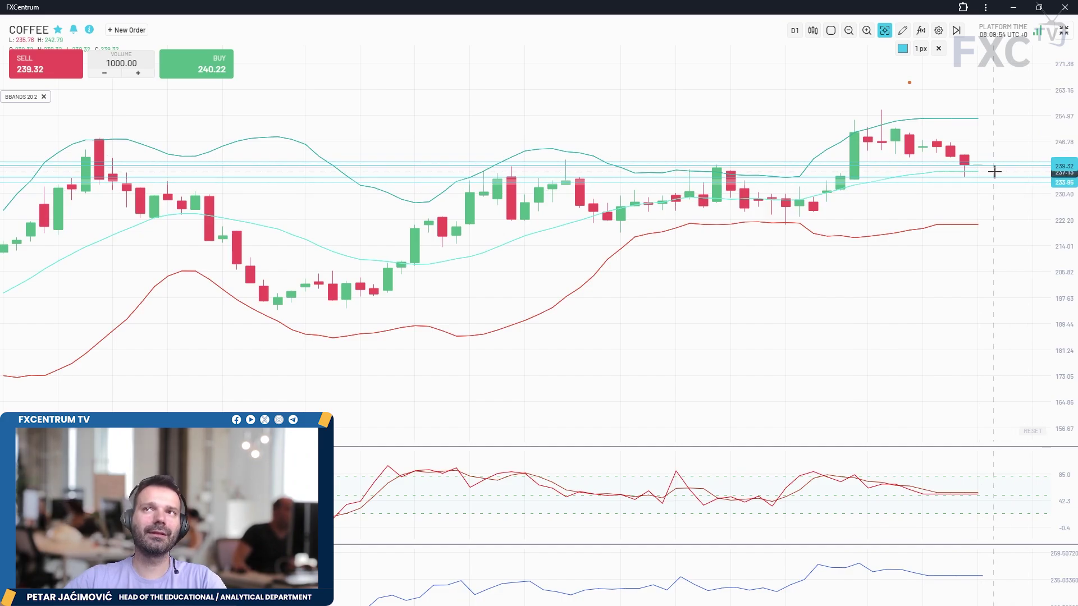
Step: Draw a short trend line on the COFFEE chart, rising from just above the latest candle past the upper Bollinger band level
{"action": "scroll", "coordinate": [1037, 64], "scroll_direction": "down", "scroll_amount": 3}
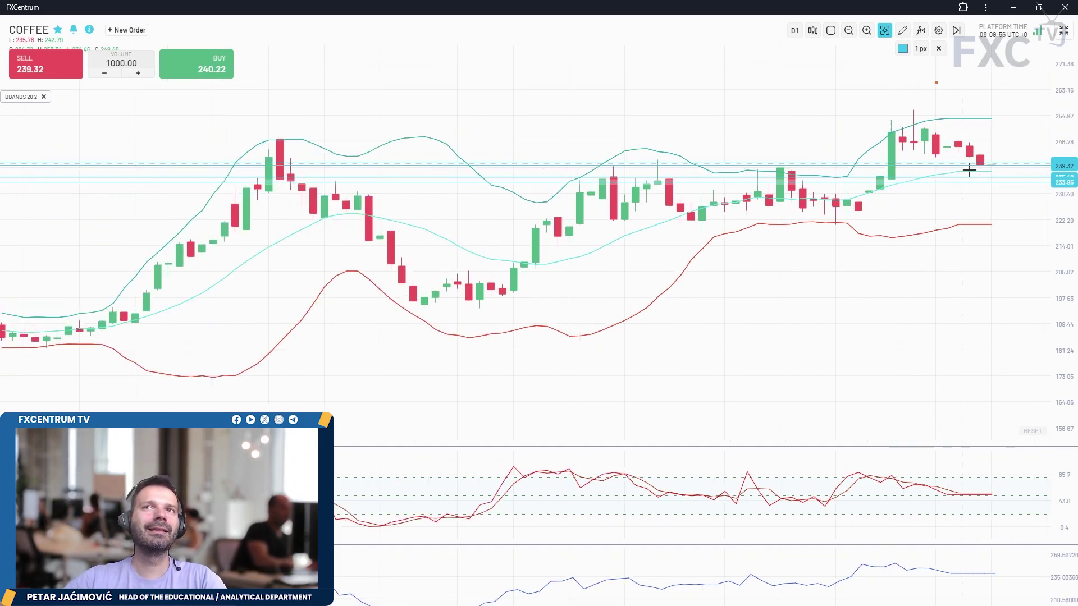
{"action": "scroll", "coordinate": [974, 123], "scroll_direction": "up", "scroll_amount": 1}
{"action": "left_click_drag", "start_coordinate": [974, 123], "coordinate": [896, 69]}
{"action": "left_click", "coordinate": [902, 31]}
{"action": "left_click", "coordinate": [932, 94]}
{"action": "left_click", "coordinate": [914, 145]}
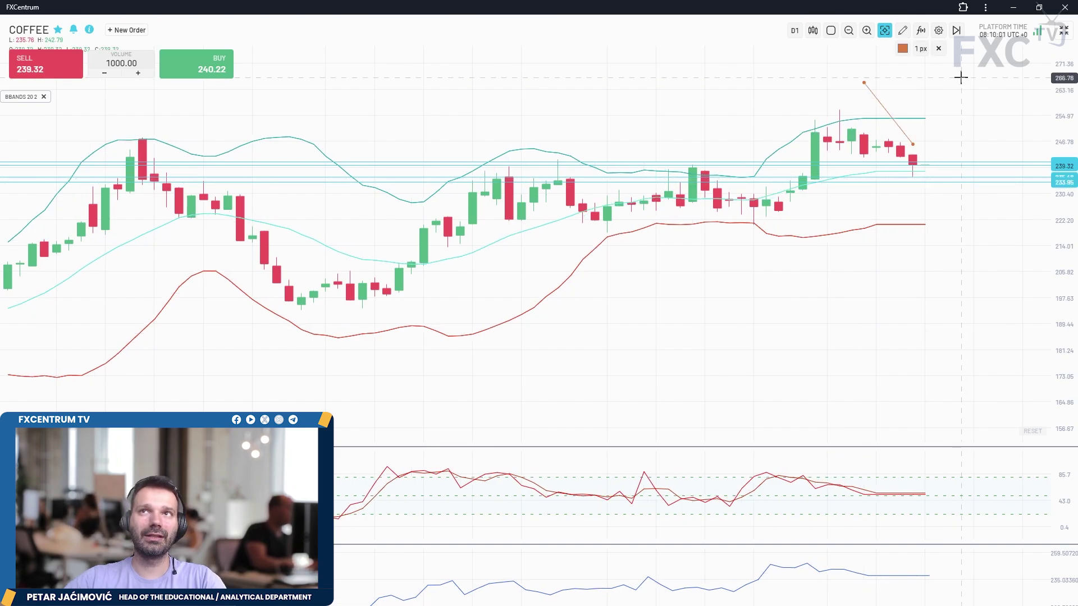
{"action": "left_click", "coordinate": [950, 139]}
{"action": "left_click_drag", "start_coordinate": [949, 139], "coordinate": [950, 107]}
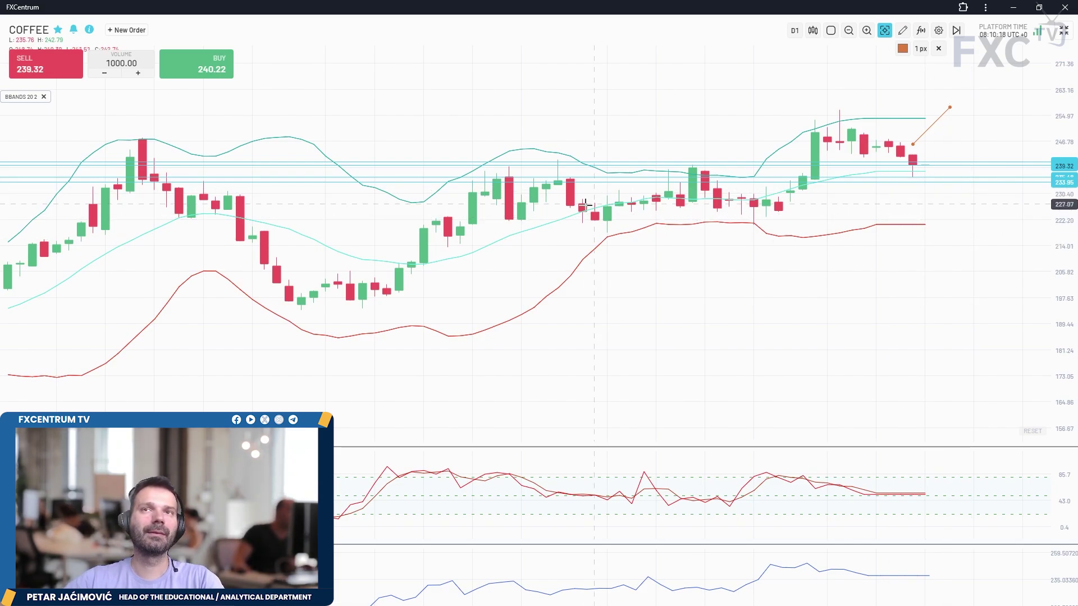
Step: Open the WTI daily chart and draw a horizontal line at 77.88, below the latest candles
{"action": "left_click", "coordinate": [1061, 37]}
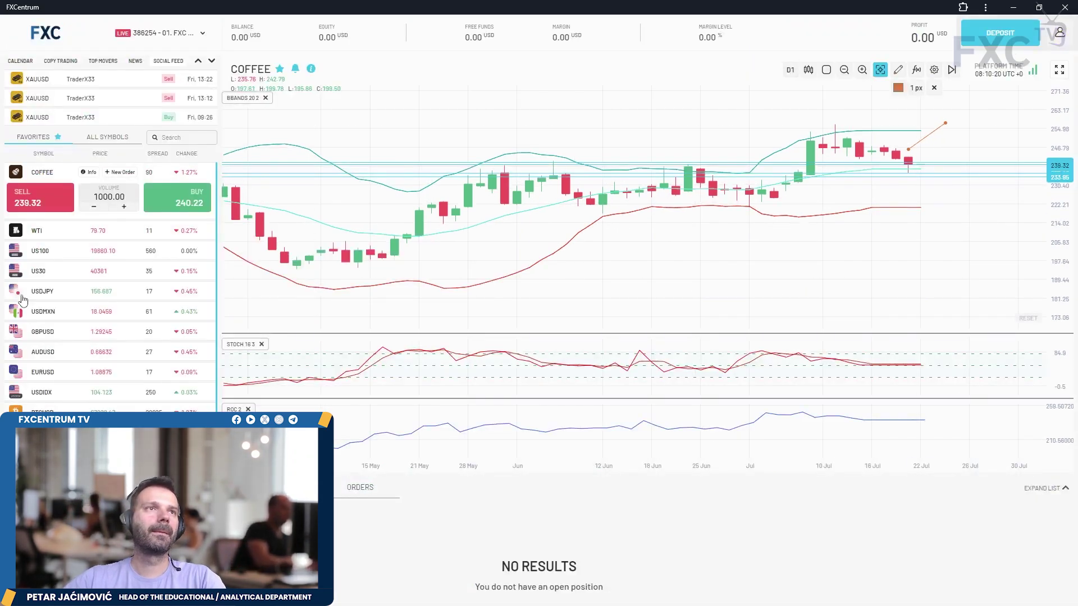
{"action": "left_click", "coordinate": [48, 232]}
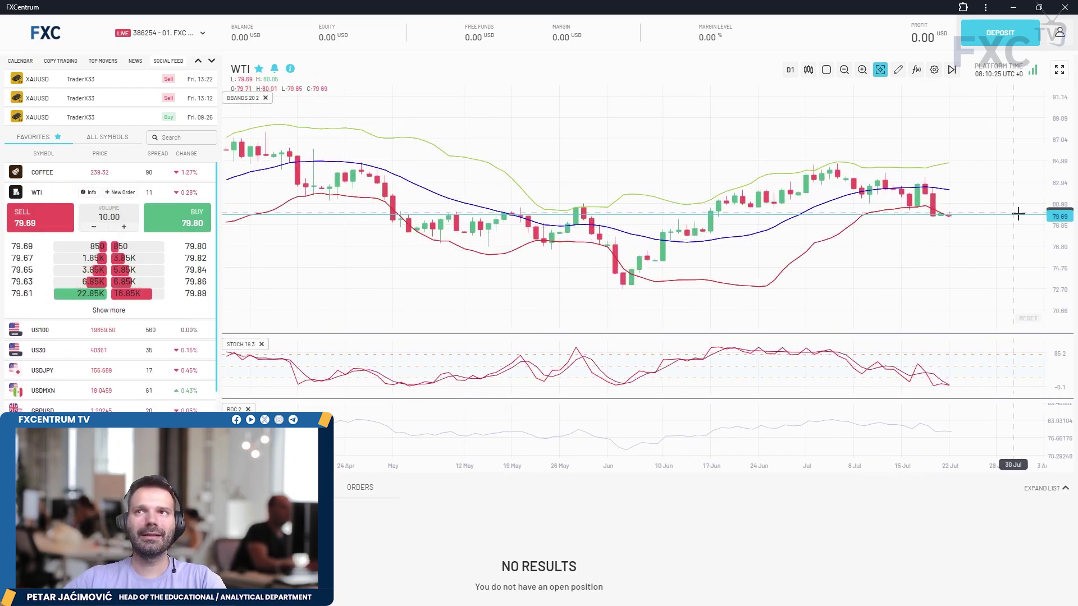
{"action": "left_click_drag", "start_coordinate": [1063, 263], "coordinate": [1063, 231]}
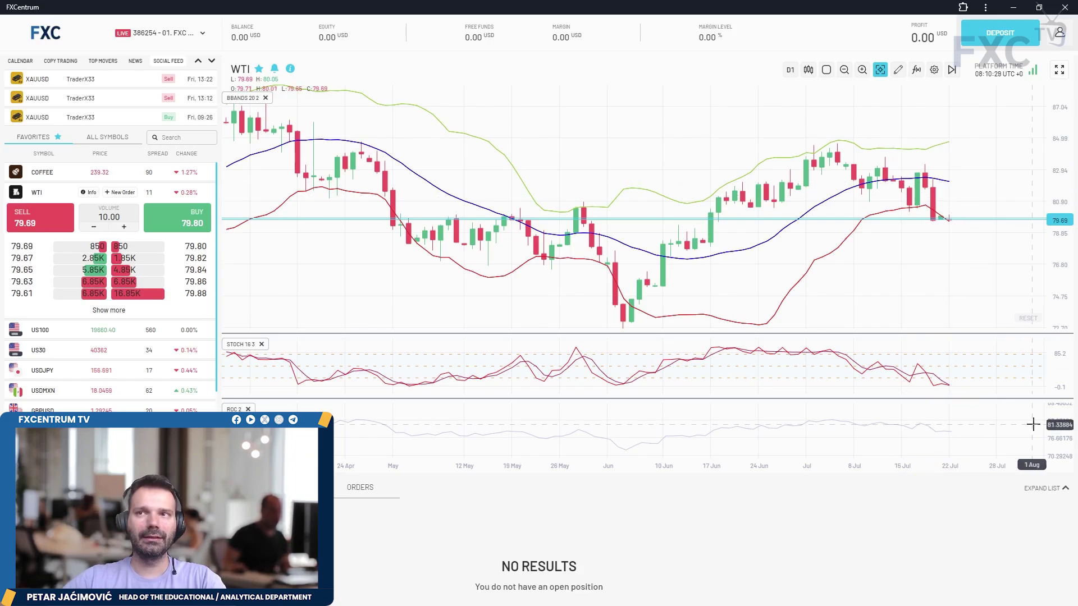
{"action": "left_click_drag", "start_coordinate": [1060, 408], "coordinate": [1060, 393]}
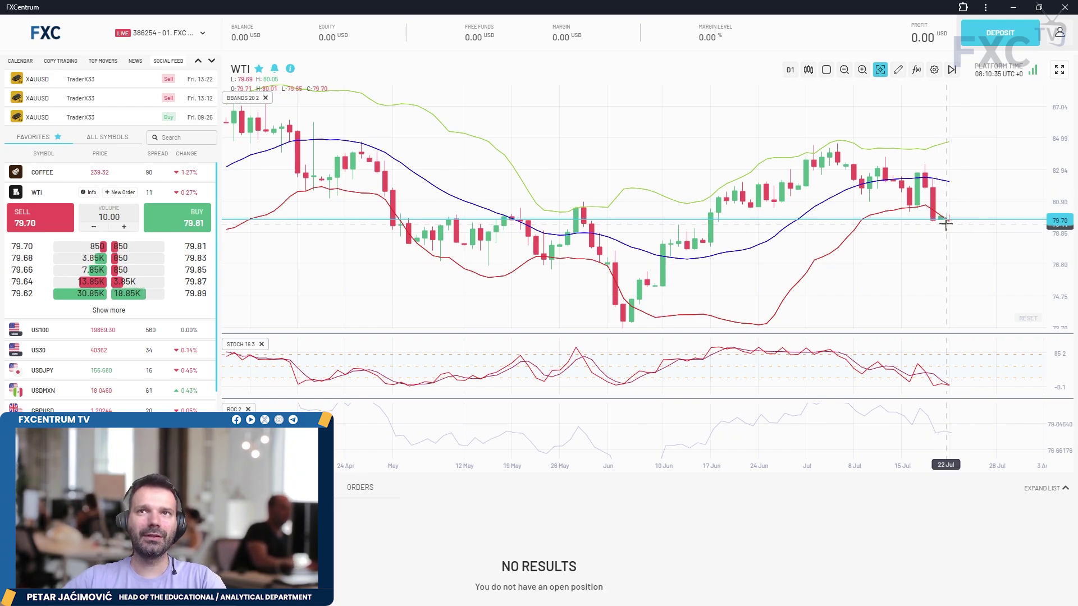
{"action": "left_click", "coordinate": [900, 72]}
{"action": "left_click", "coordinate": [926, 110]}
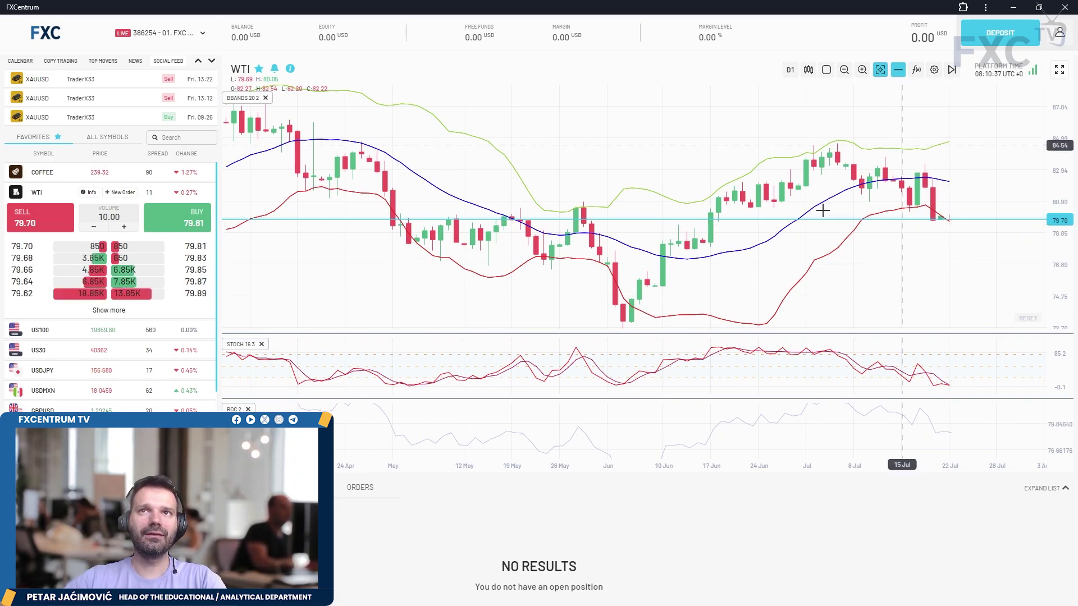
{"action": "left_click", "coordinate": [742, 255]}
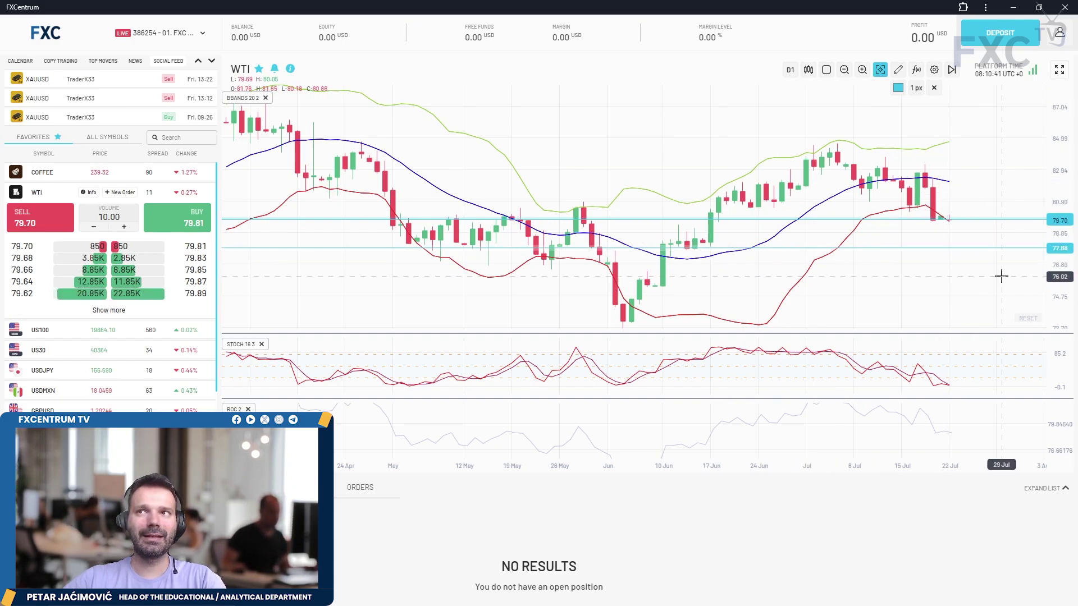
Step: Examine the WTI chart on the H1 timeframe and return it to D1
{"action": "left_click", "coordinate": [790, 70]}
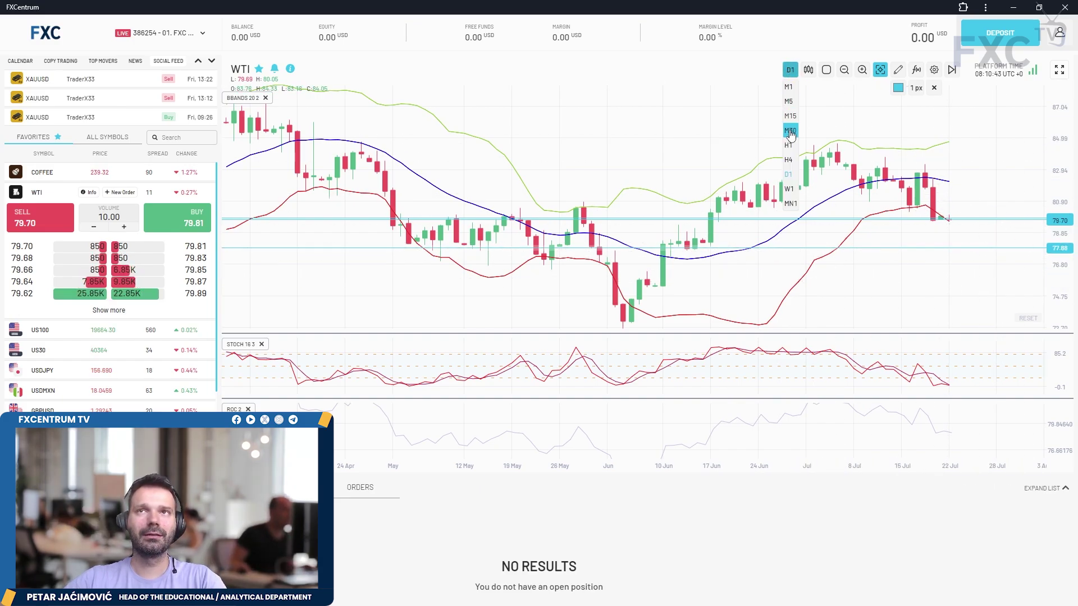
{"action": "left_click", "coordinate": [788, 145]}
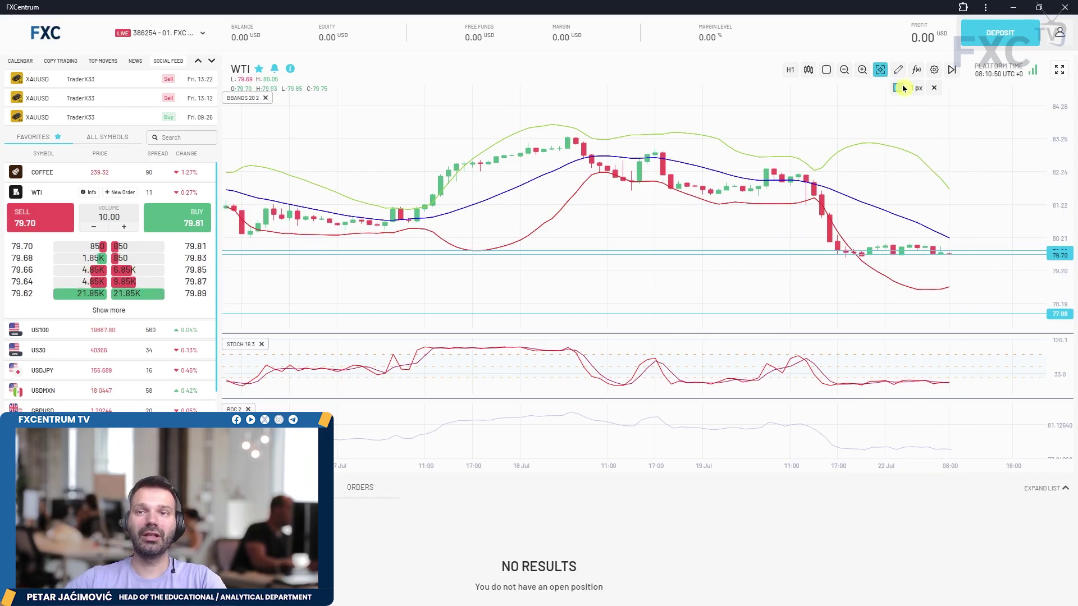
{"action": "left_click", "coordinate": [800, 71]}
{"action": "left_click", "coordinate": [797, 200]}
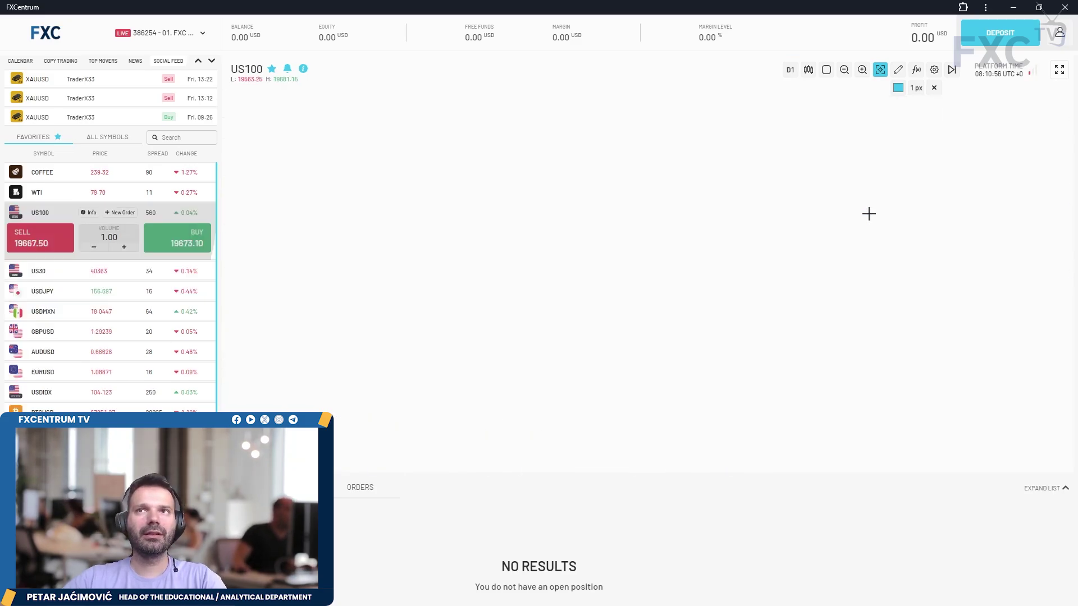
Step: Draw a horizontal line on the US100 daily chart at about 19481, just below the latest candles
{"action": "left_click_drag", "start_coordinate": [1023, 247], "coordinate": [927, 277]}
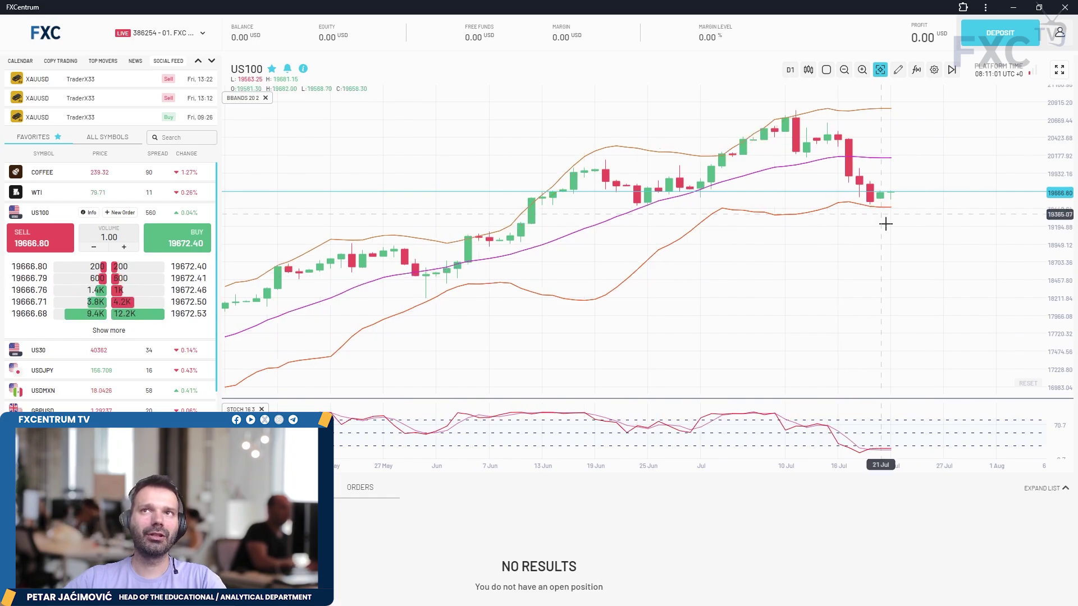
{"action": "left_click", "coordinate": [899, 69]}
{"action": "left_click", "coordinate": [926, 135]}
{"action": "left_click", "coordinate": [675, 207]}
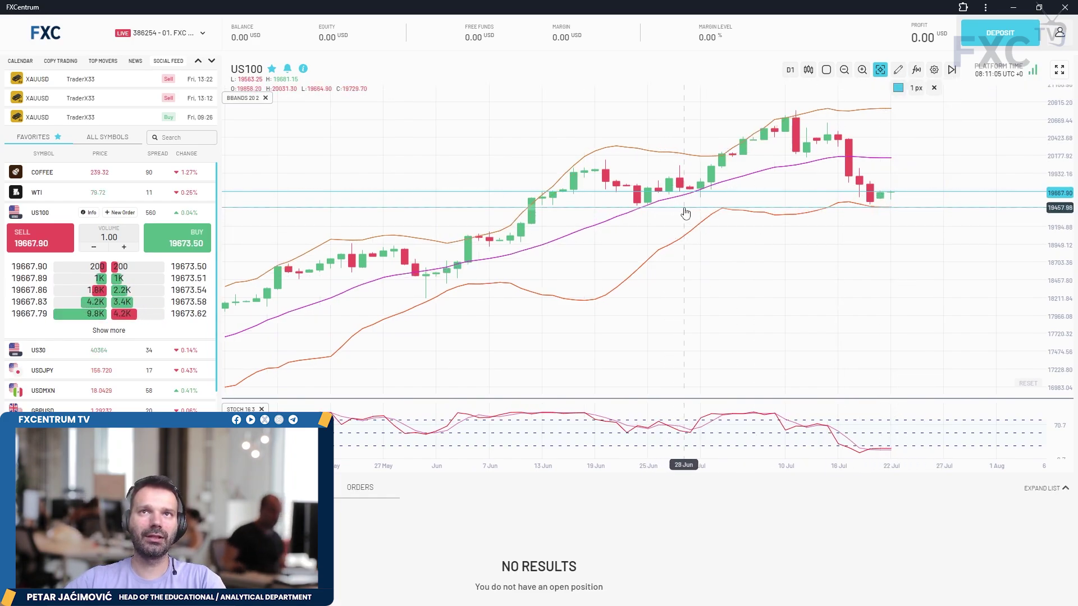
{"action": "left_click_drag", "start_coordinate": [697, 213], "coordinate": [710, 211]}
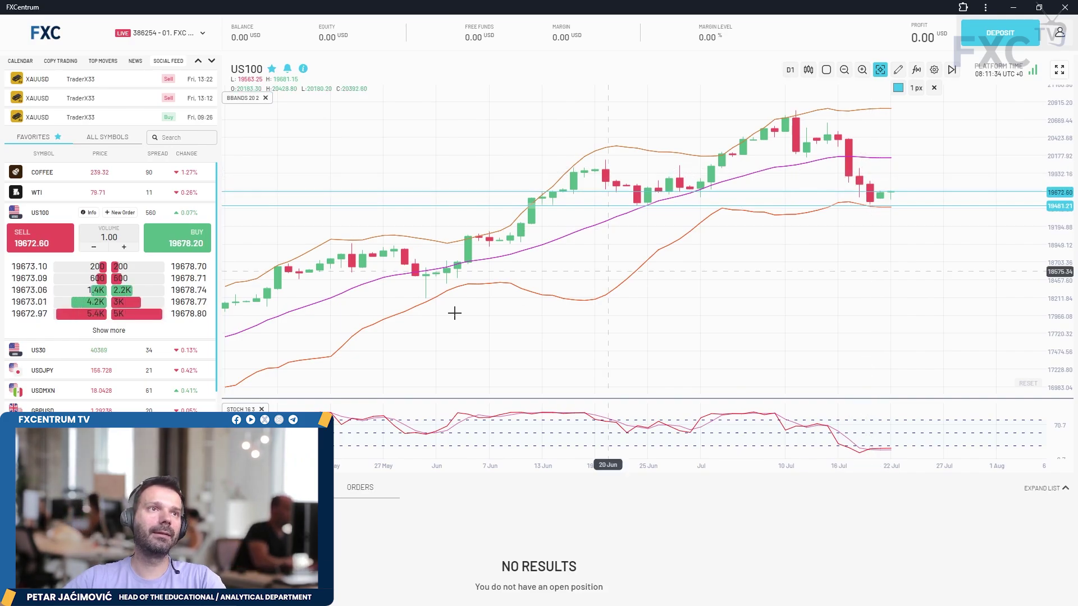
Step: Open the US30 chart, examine it on H1 and set it back to the D1 timeframe
{"action": "left_click", "coordinate": [86, 351]}
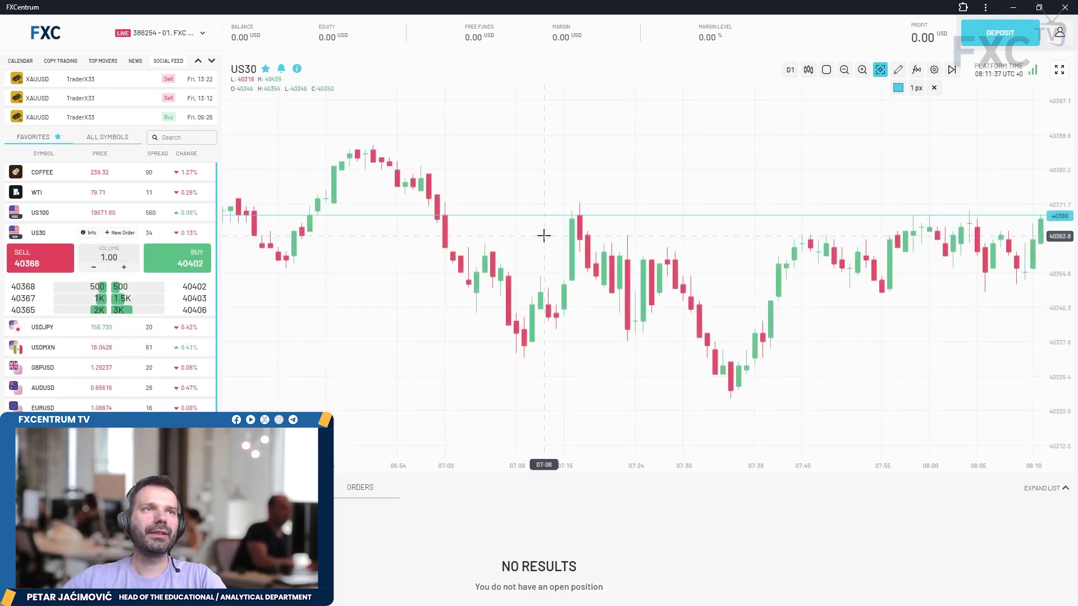
{"action": "scroll", "coordinate": [756, 147], "scroll_direction": "down", "scroll_amount": 3}
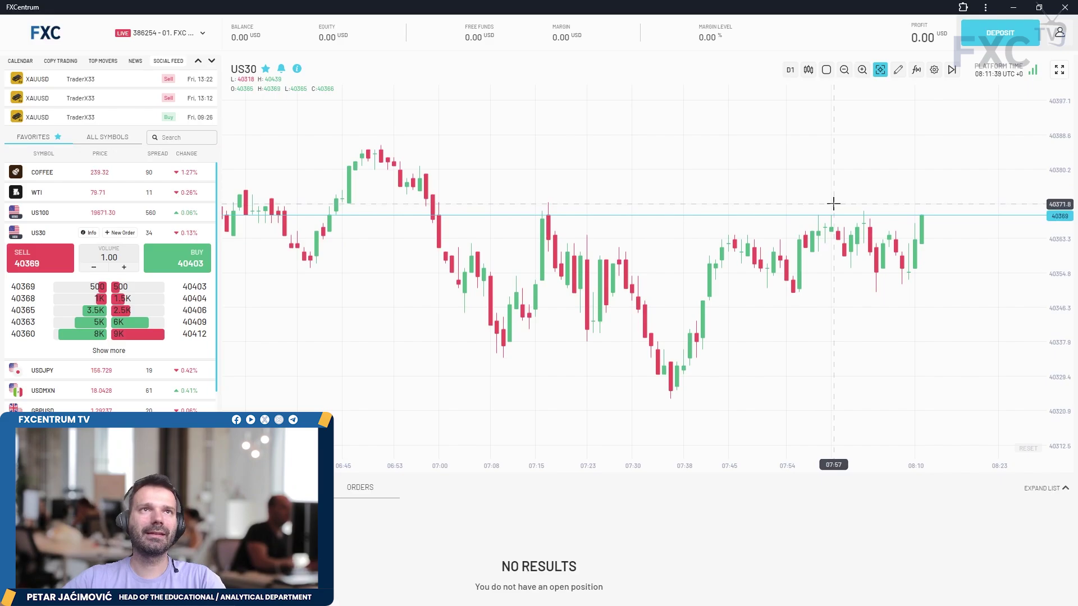
{"action": "left_click", "coordinate": [790, 70]}
{"action": "left_click", "coordinate": [787, 147]}
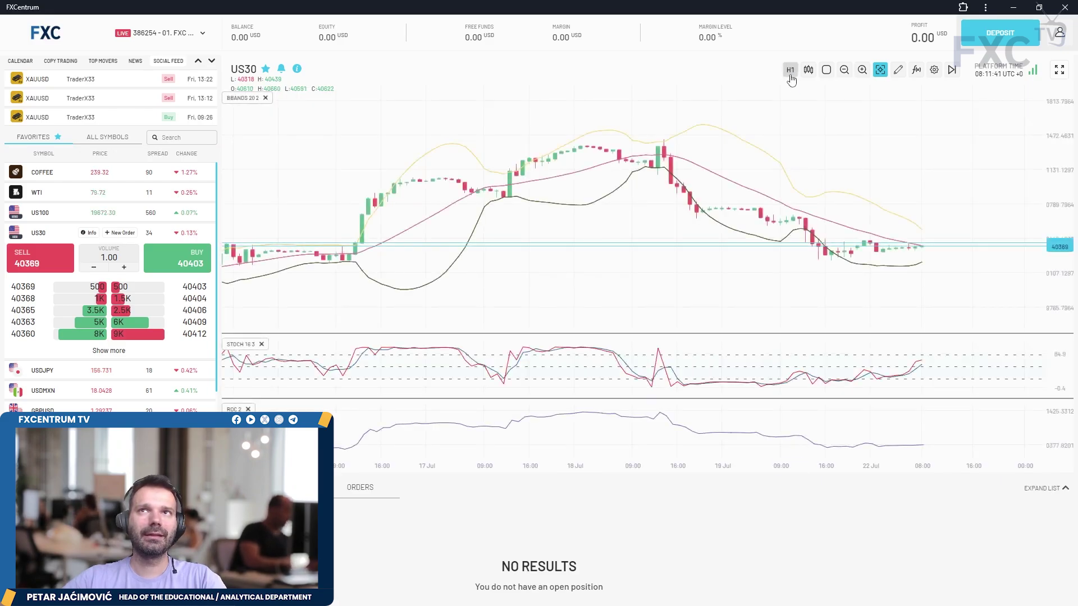
{"action": "left_click", "coordinate": [793, 181]}
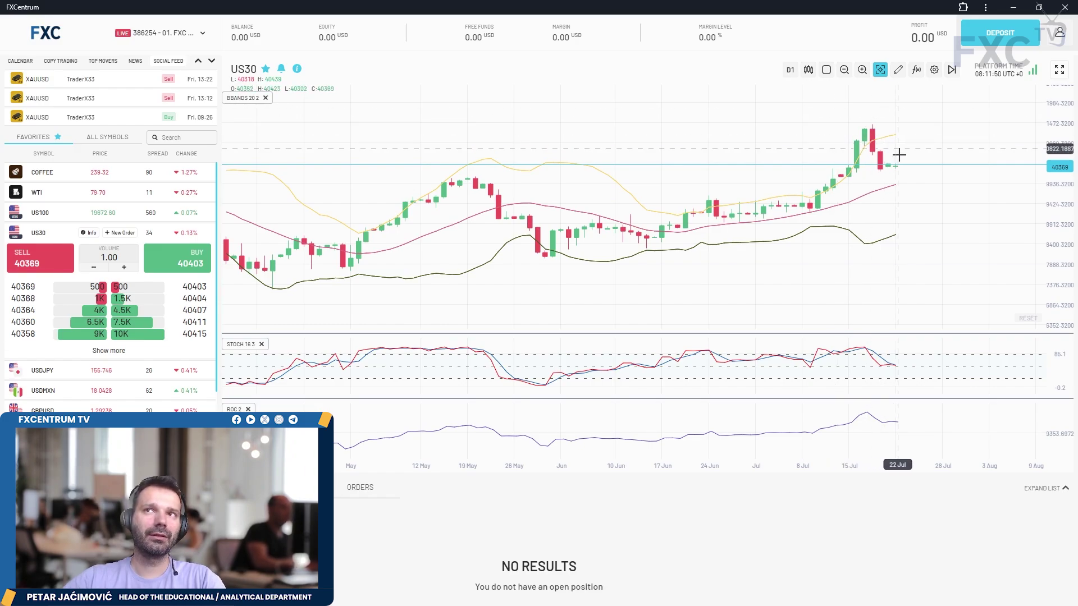
{"action": "scroll", "coordinate": [912, 179], "scroll_direction": "up", "scroll_amount": 2}
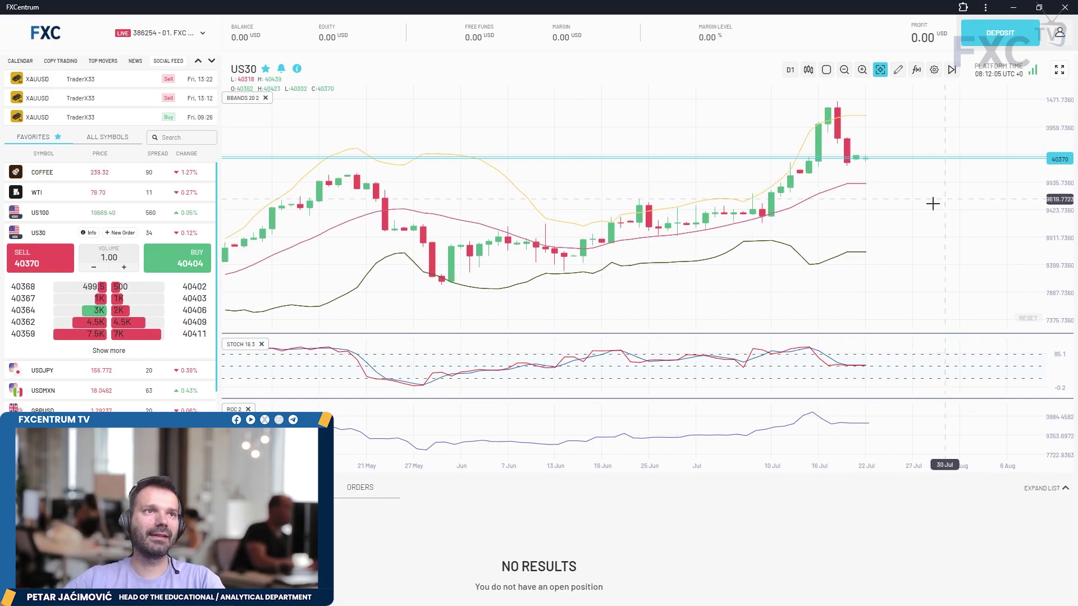
Step: Open the USDJPY daily chart and draw a horizontal line at about 155.327, near the low of 17 July
{"action": "scroll", "coordinate": [53, 359], "scroll_direction": "down", "scroll_amount": 2}
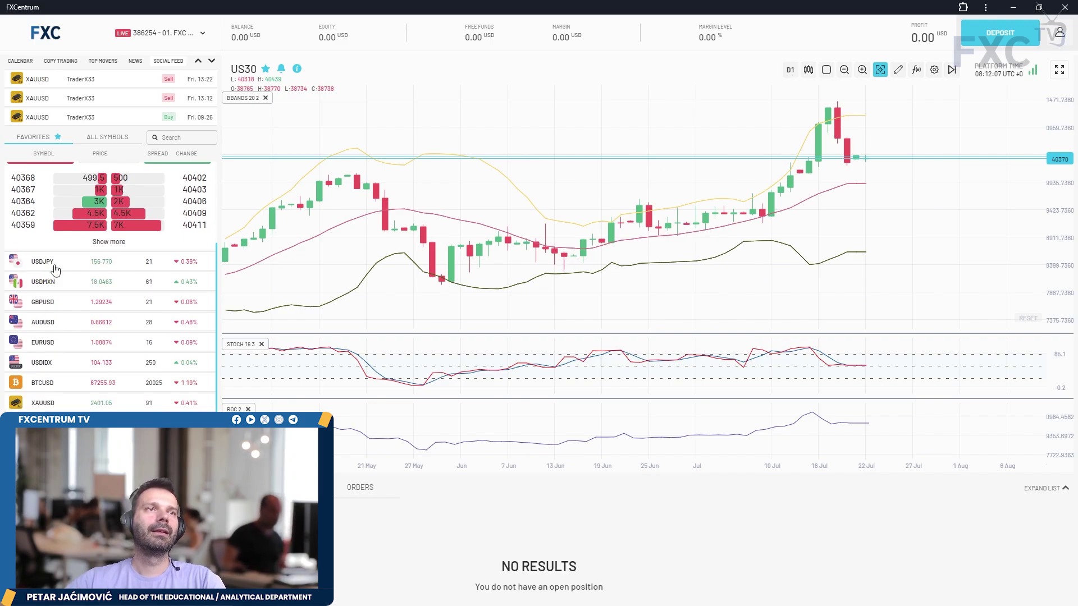
{"action": "left_click", "coordinate": [55, 269]}
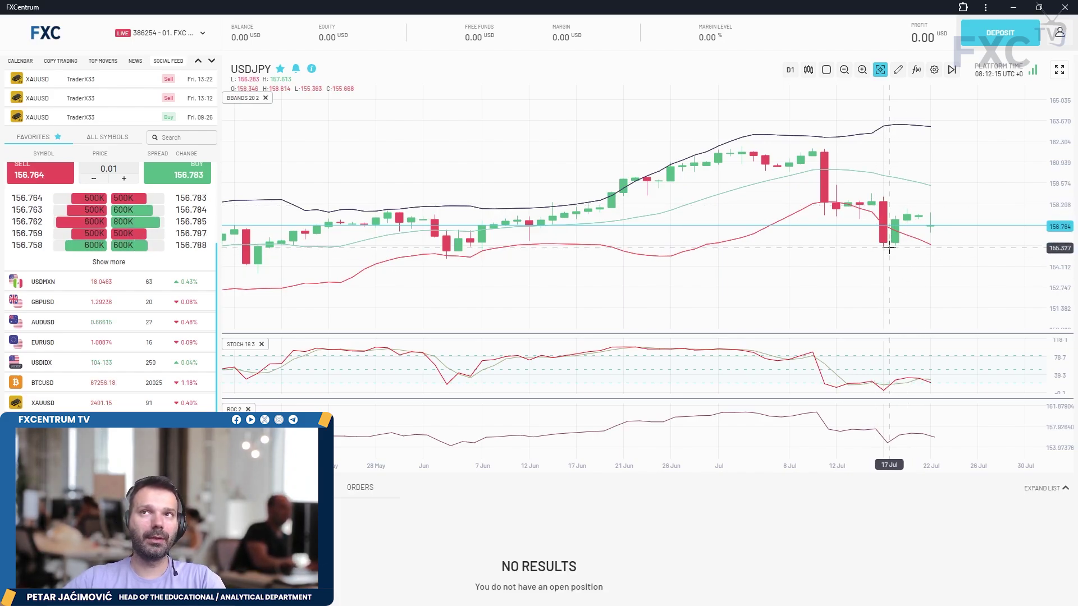
{"action": "left_click", "coordinate": [898, 79]}
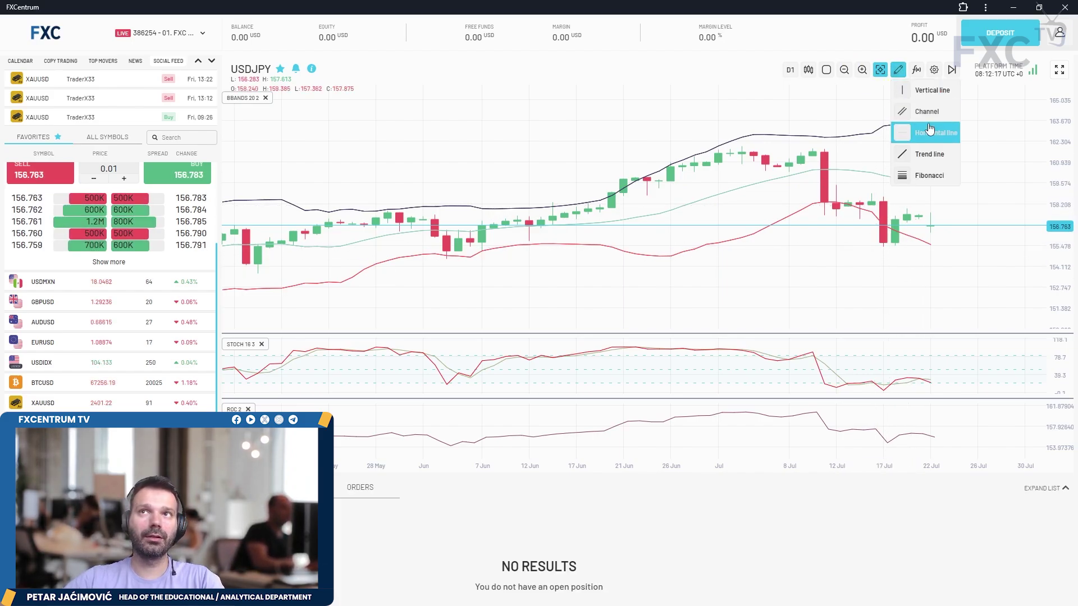
{"action": "left_click", "coordinate": [925, 131]}
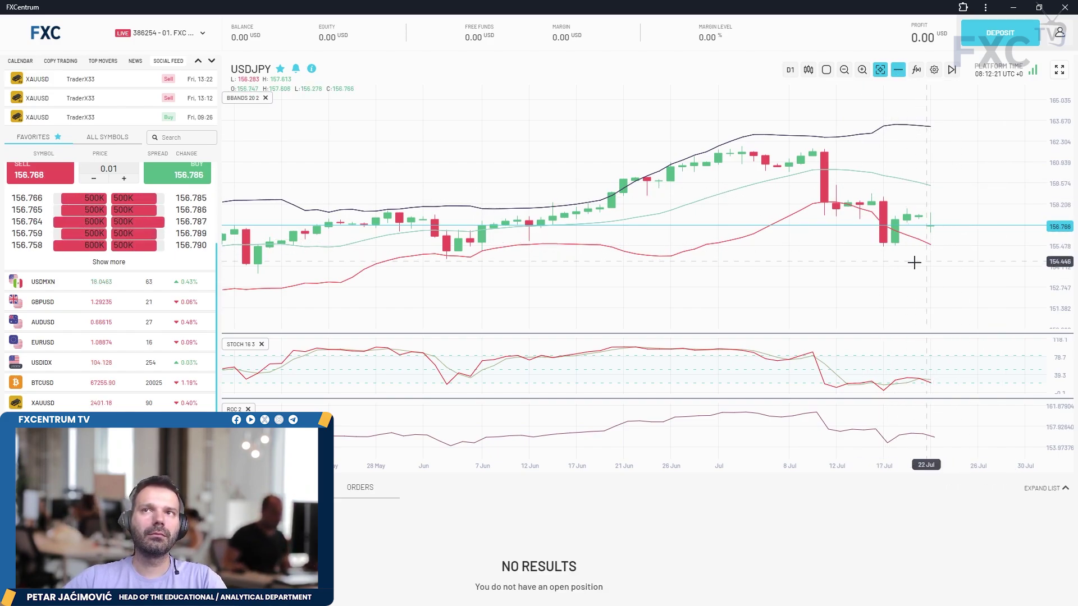
{"action": "left_click", "coordinate": [932, 247]}
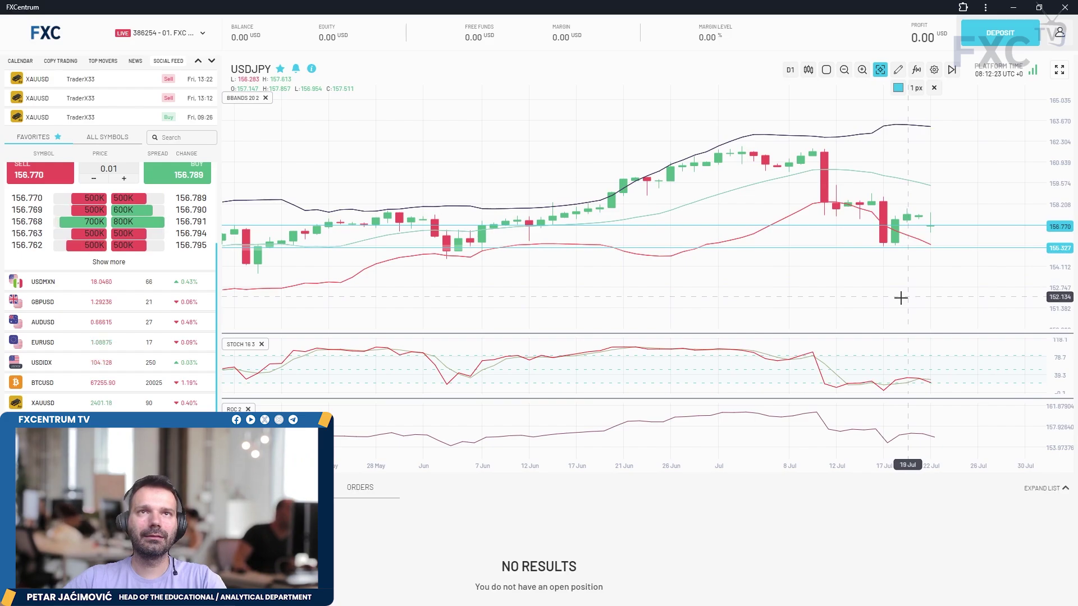
{"action": "scroll", "coordinate": [466, 304], "scroll_direction": "down", "scroll_amount": 2}
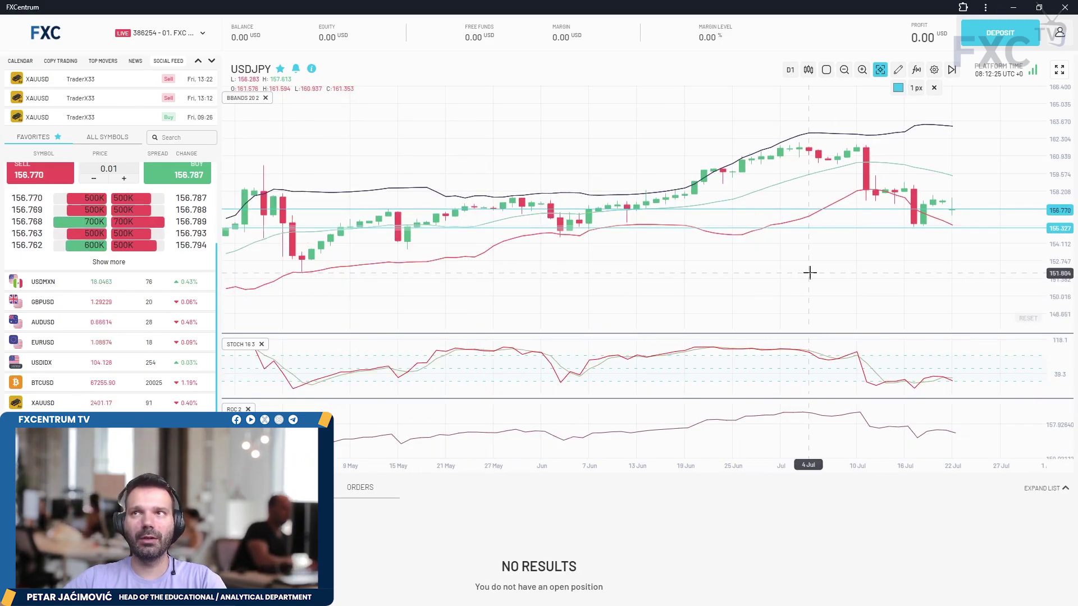
{"action": "scroll", "coordinate": [797, 273], "scroll_direction": "up", "scroll_amount": 1}
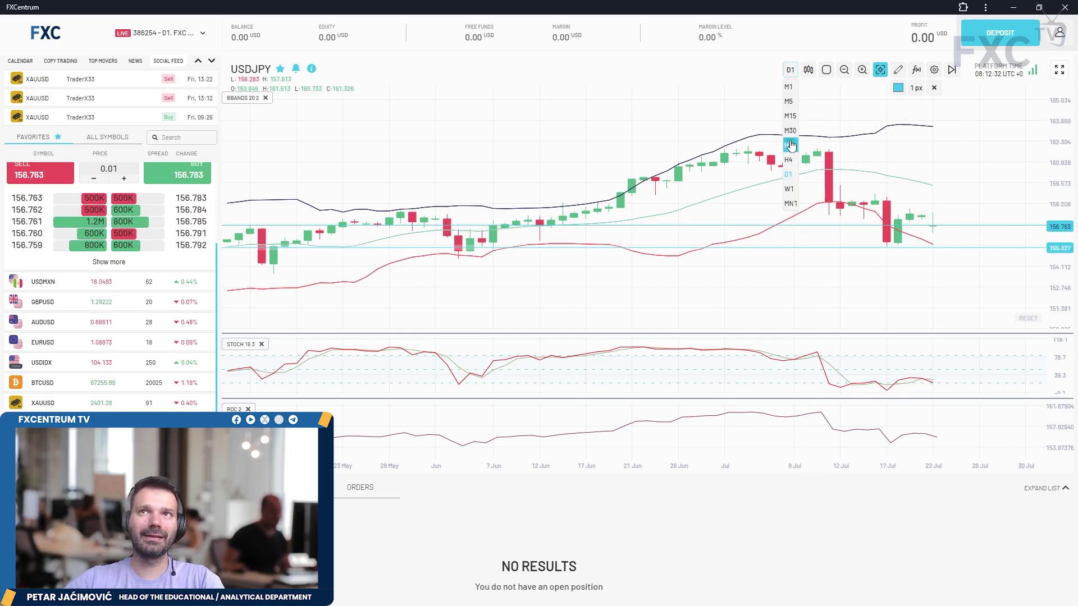
Step: Draw a falling trend line on the USDJPY H1 chart from the latest candles to below the 155.327 line, and return to D1
{"action": "left_click", "coordinate": [790, 145]}
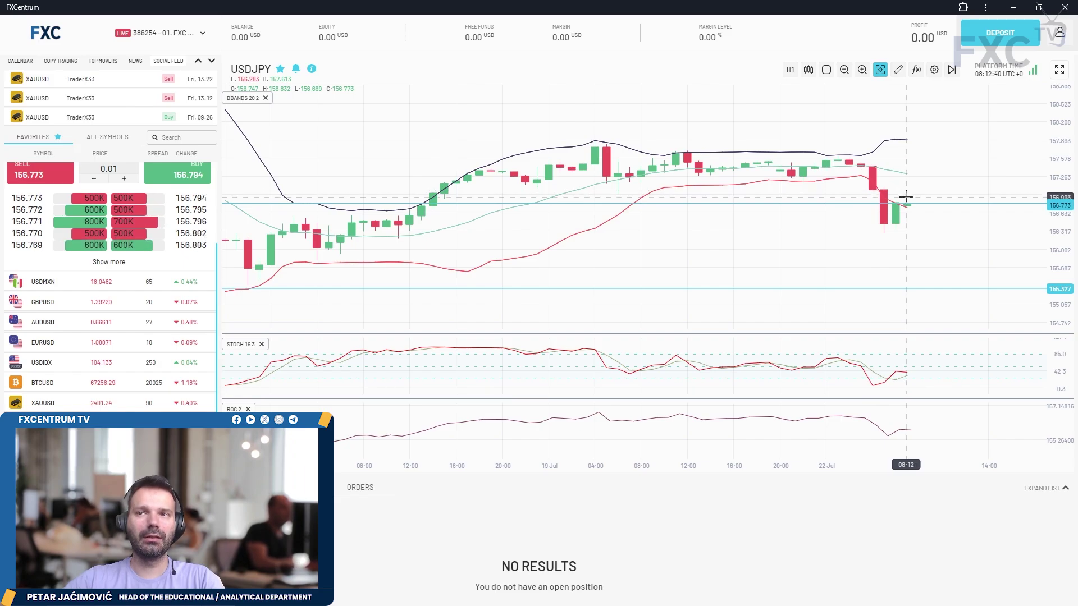
{"action": "scroll", "coordinate": [966, 160], "scroll_direction": "down", "scroll_amount": 4}
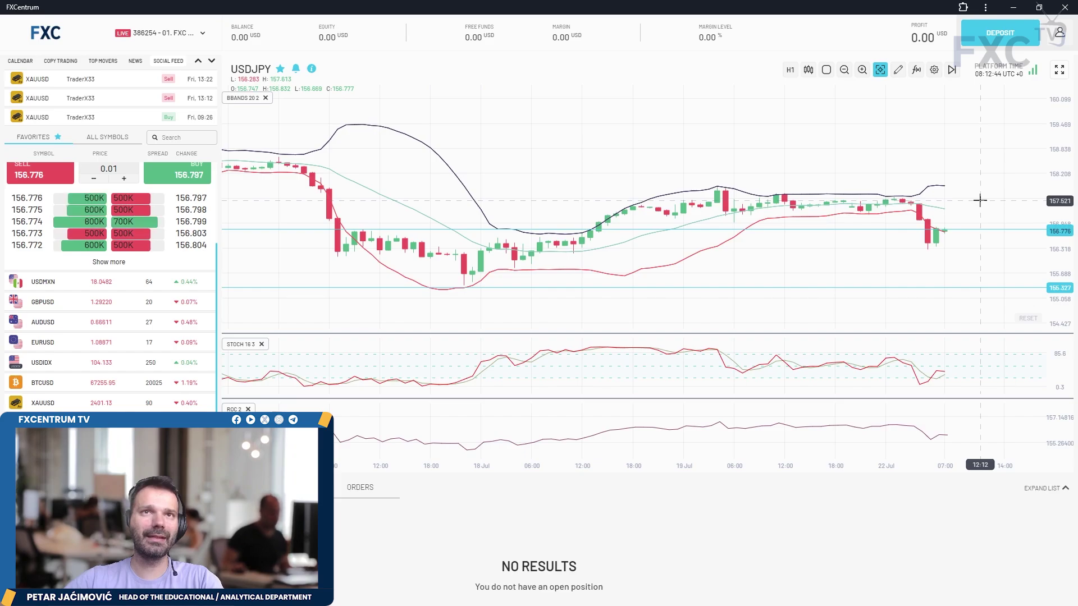
{"action": "left_click", "coordinate": [898, 70]}
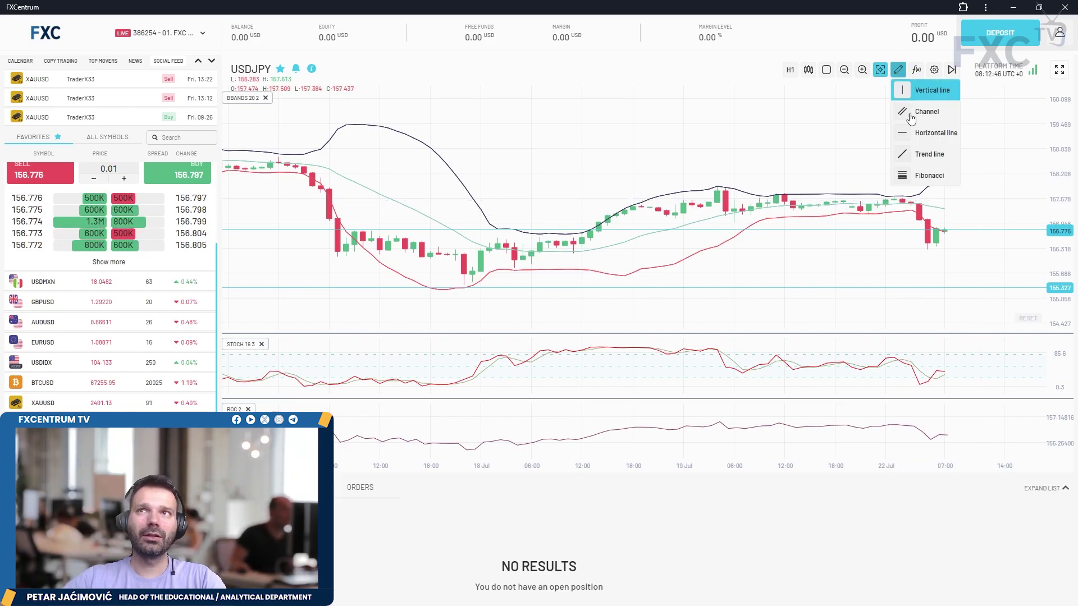
{"action": "left_click", "coordinate": [939, 140]}
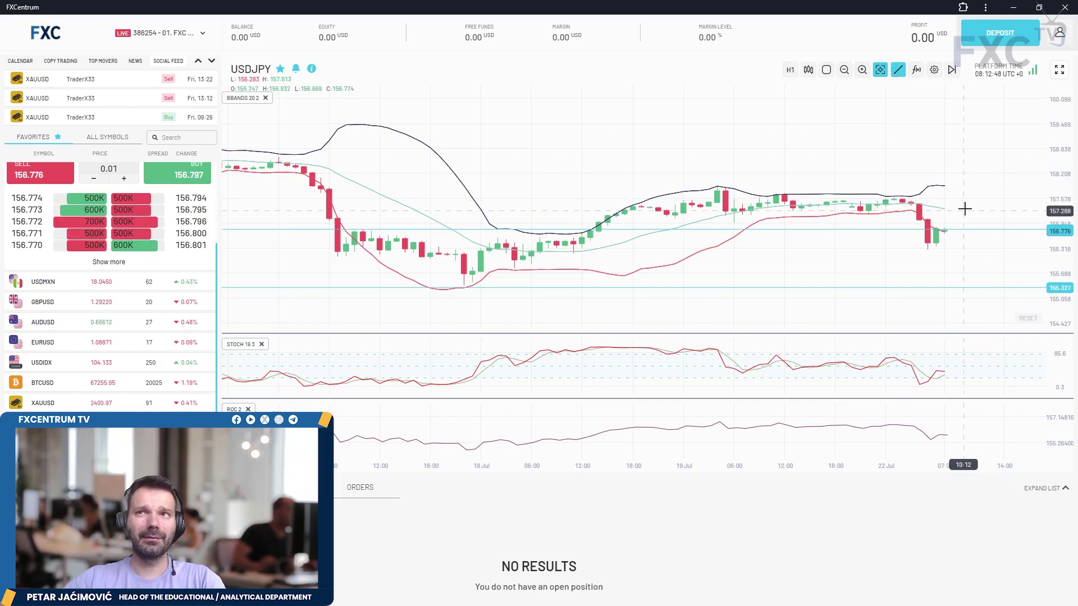
{"action": "left_click_drag", "start_coordinate": [953, 219], "coordinate": [987, 297]}
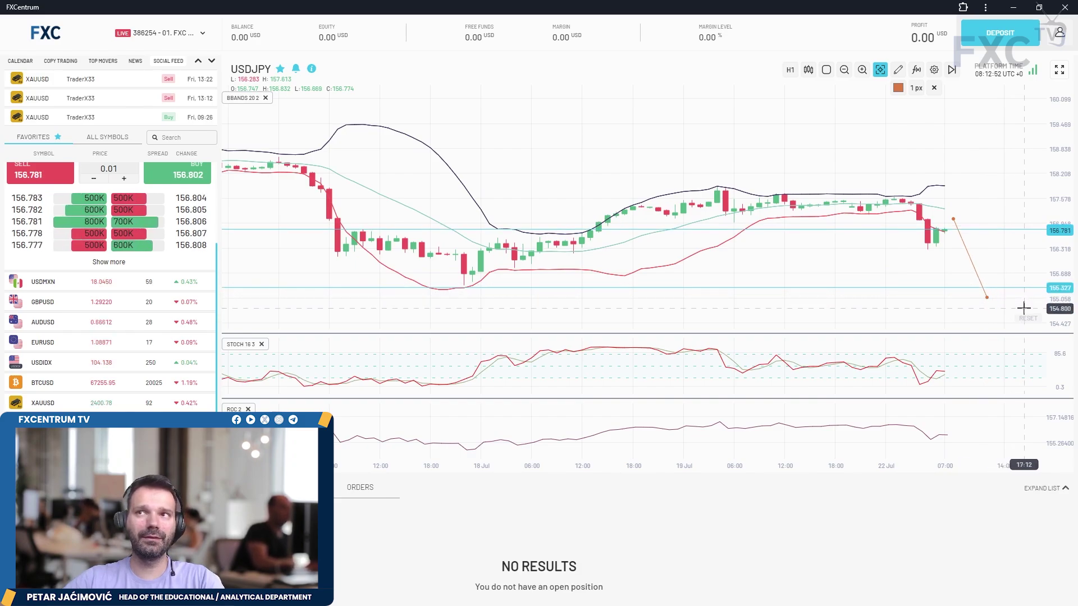
{"action": "left_click", "coordinate": [790, 70]}
{"action": "left_click", "coordinate": [795, 172]}
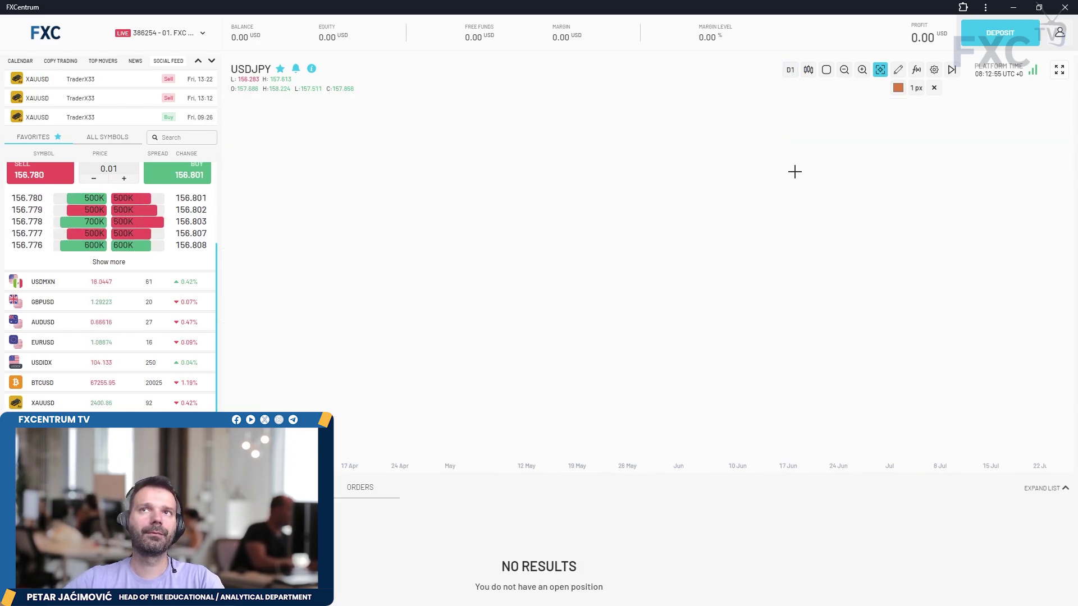
Step: Open the USDMXN chart, examine it on H1 and set it back to the D1 timeframe
{"action": "left_click", "coordinate": [63, 287]}
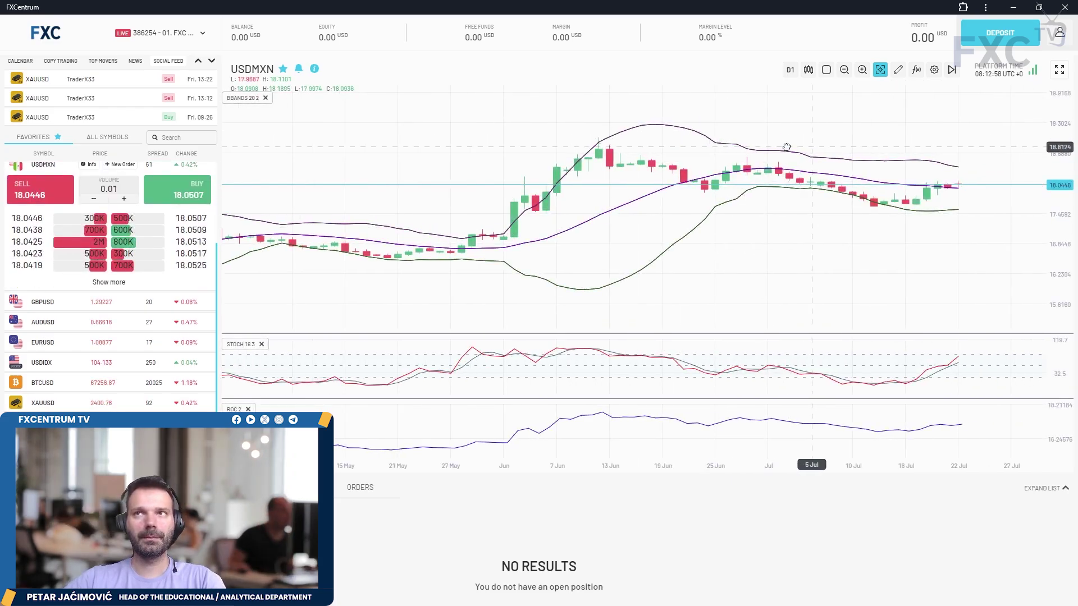
{"action": "left_click_drag", "start_coordinate": [800, 147], "coordinate": [732, 147]}
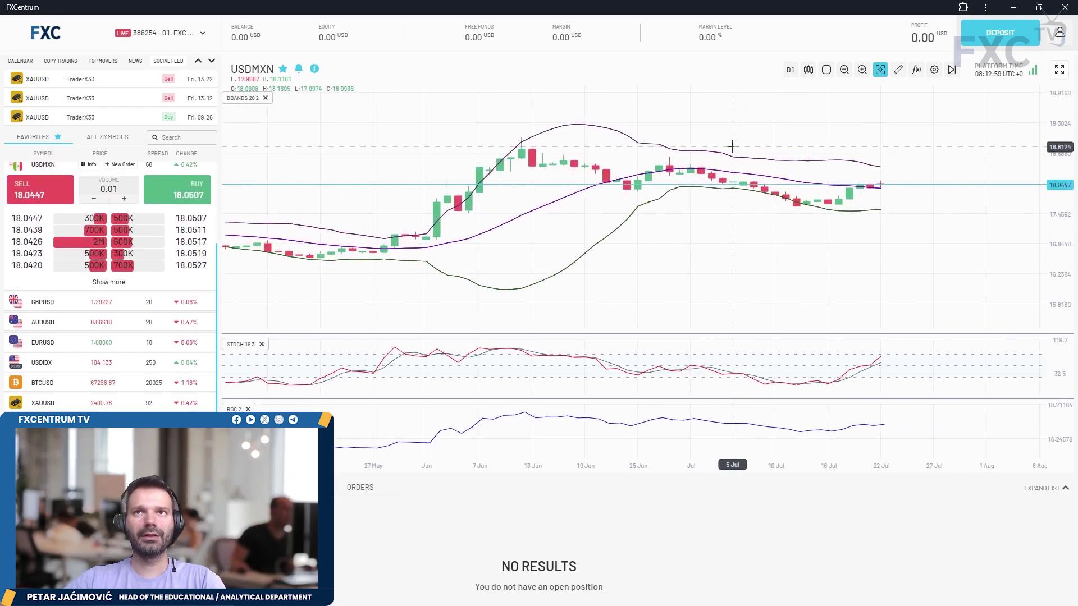
{"action": "left_click", "coordinate": [790, 69]}
{"action": "left_click", "coordinate": [790, 145]}
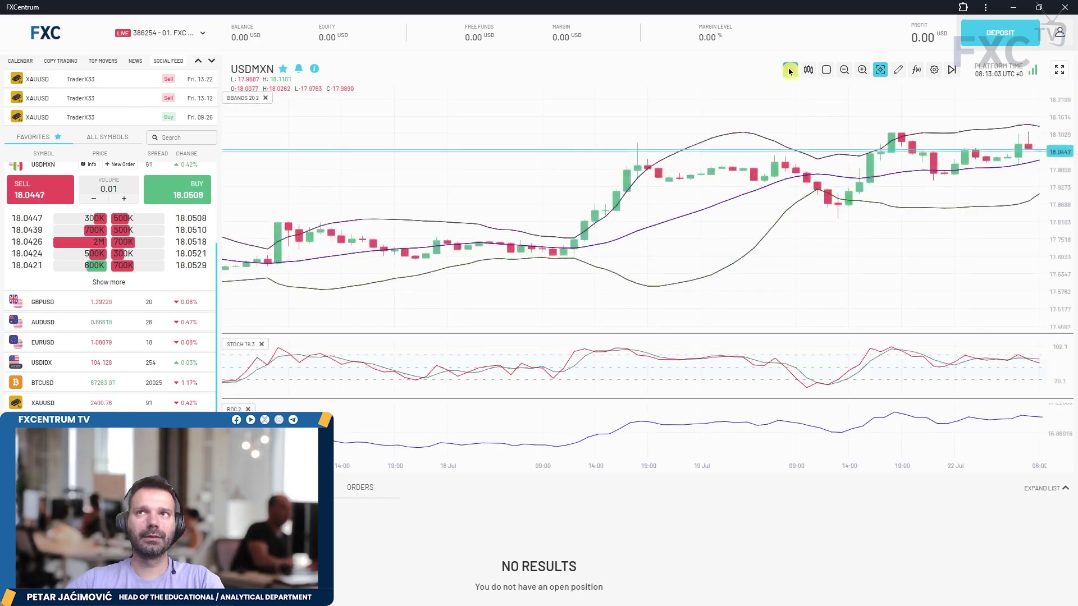
{"action": "left_click", "coordinate": [789, 70]}
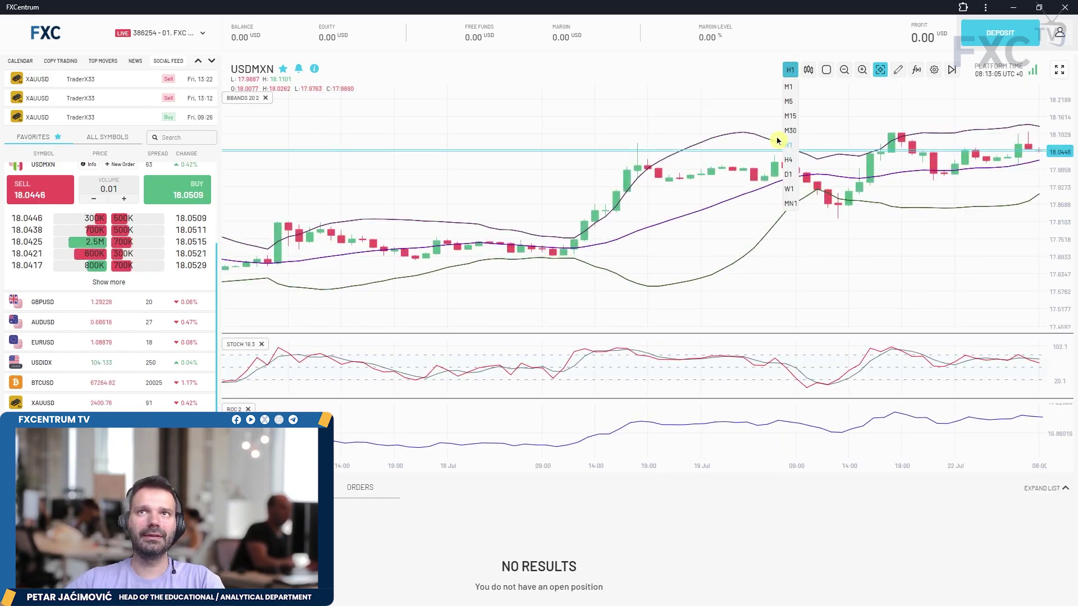
{"action": "left_click", "coordinate": [790, 174]}
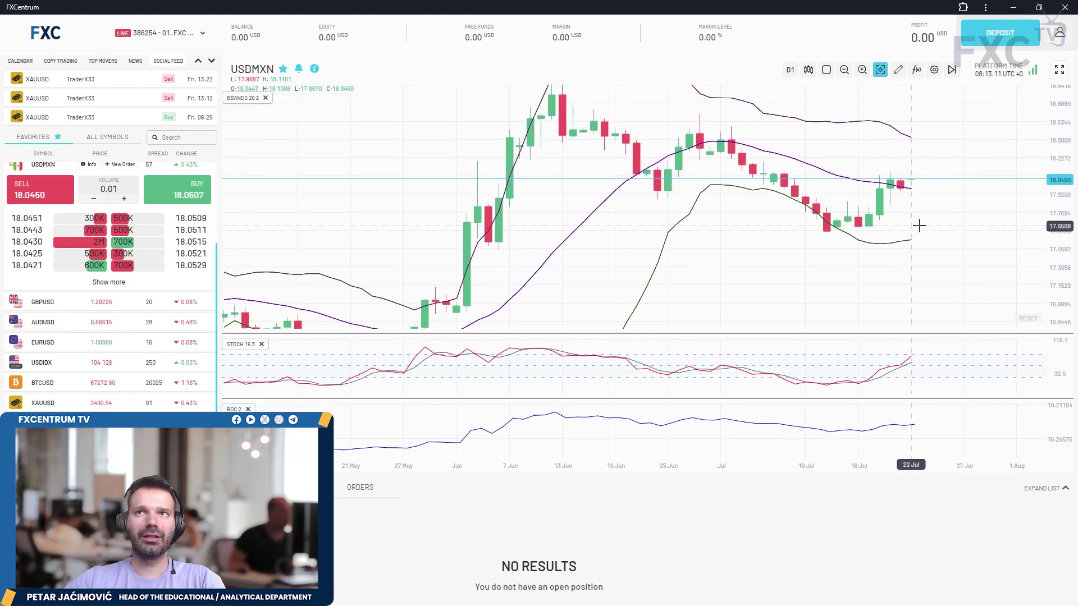
Step: Examine the latest USDMXN daily candles and the rescaled ROC indicator, and review the chart again on H1
{"action": "scroll", "coordinate": [932, 183], "scroll_direction": "up", "scroll_amount": 1}
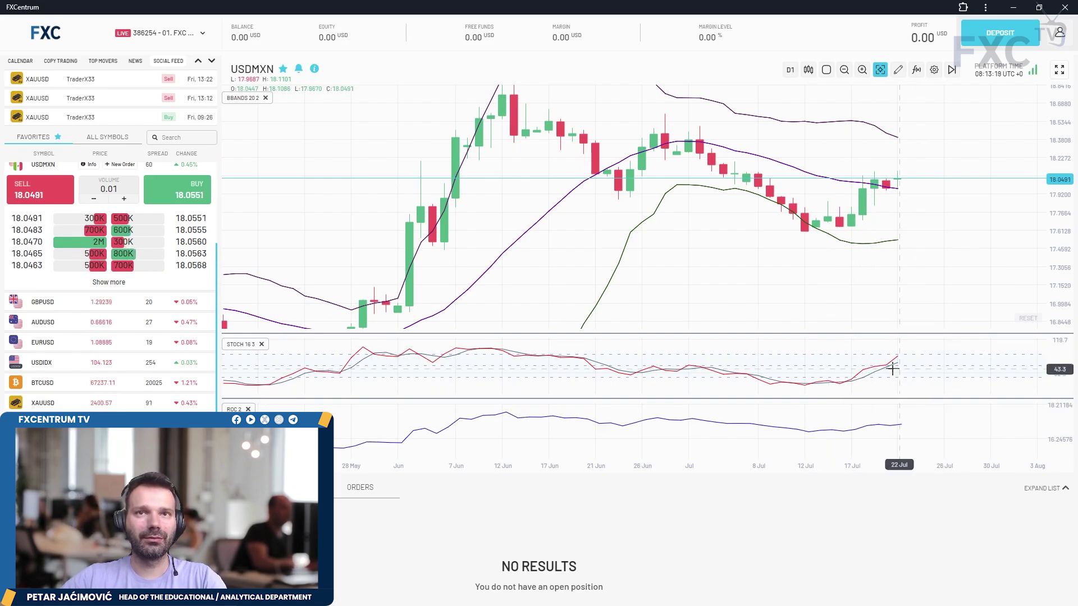
{"action": "left_click_drag", "start_coordinate": [1055, 450], "coordinate": [1049, 401]}
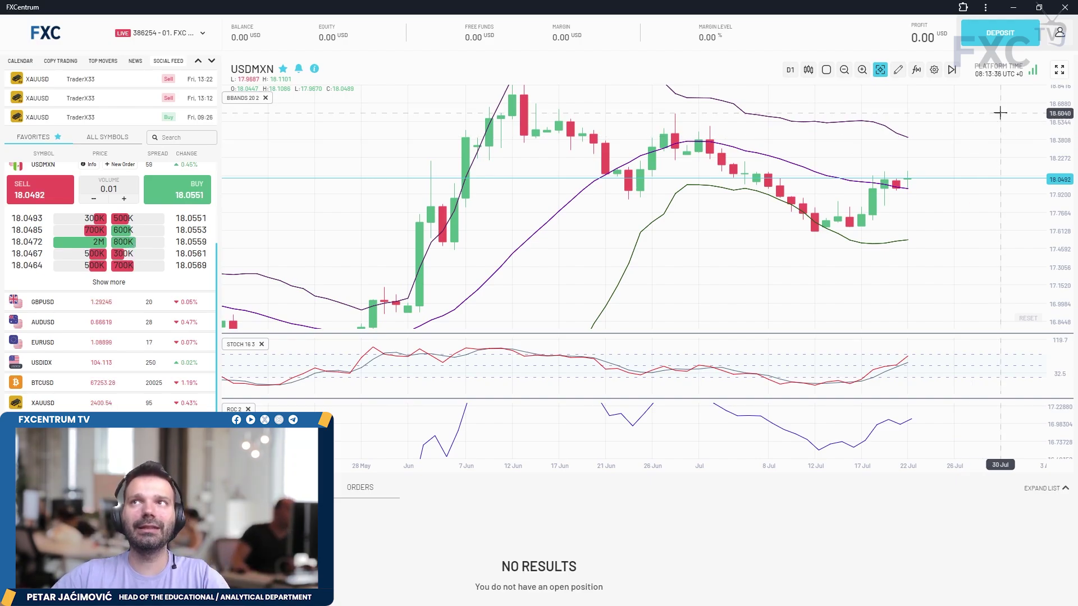
{"action": "left_click", "coordinate": [791, 71]}
{"action": "left_click", "coordinate": [790, 137]}
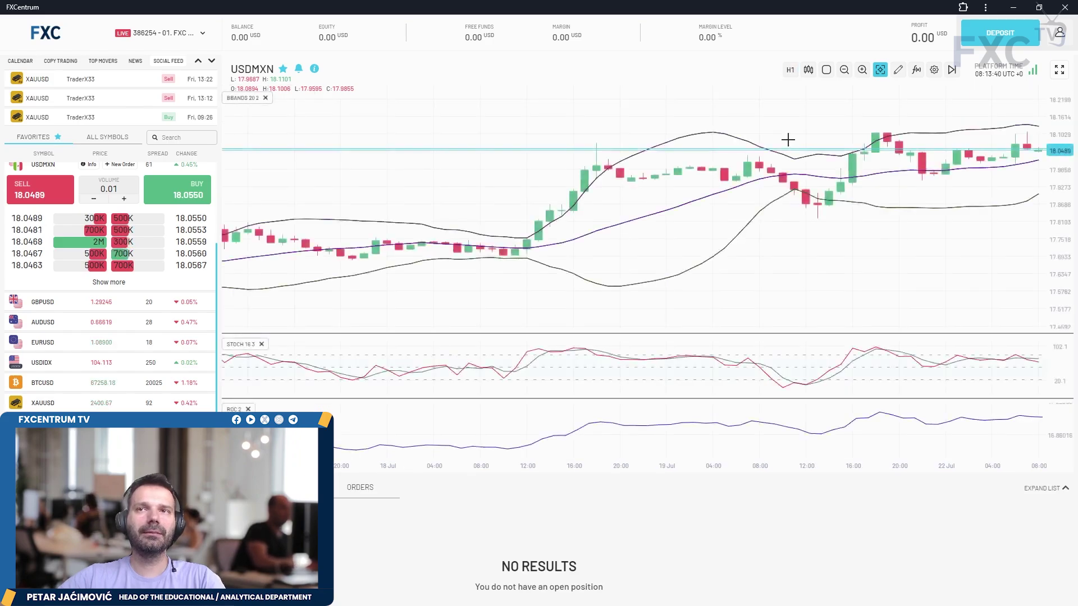
{"action": "scroll", "coordinate": [729, 284], "scroll_direction": "down", "scroll_amount": 4}
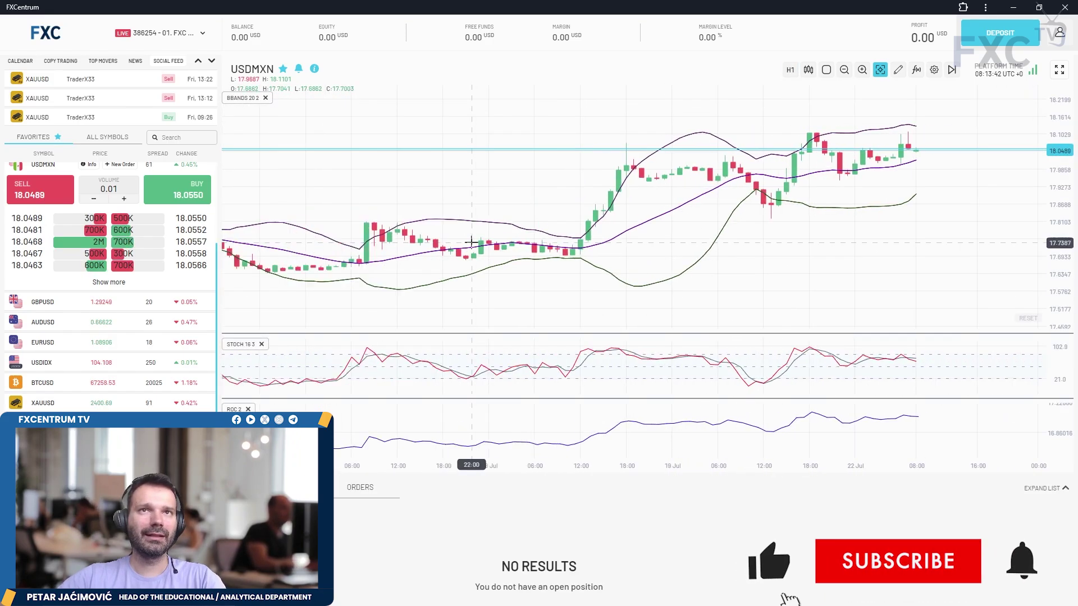
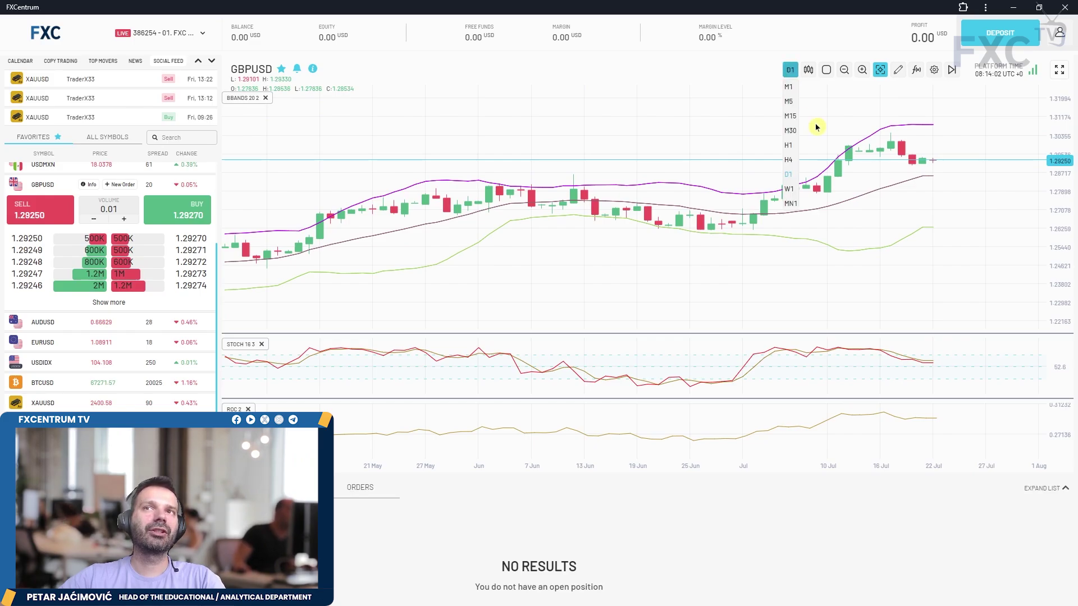
Step: Draw a slightly rising trend line on the GBPUSD H1 chart under the lows since 19 July and move it up to the highs
{"action": "left_click", "coordinate": [794, 148]}
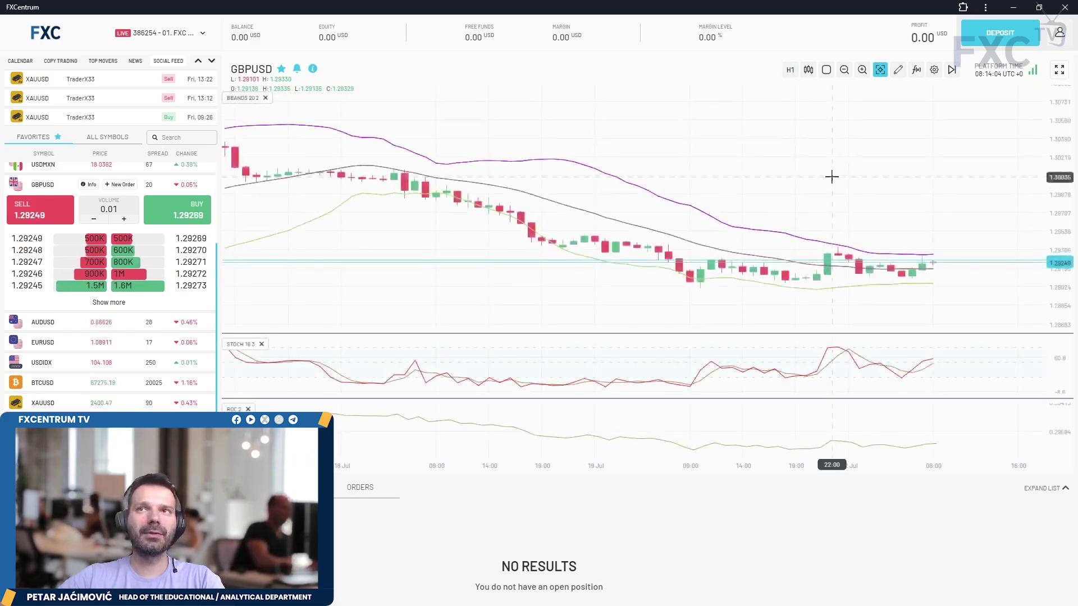
{"action": "scroll", "coordinate": [831, 177], "scroll_direction": "down", "scroll_amount": 2}
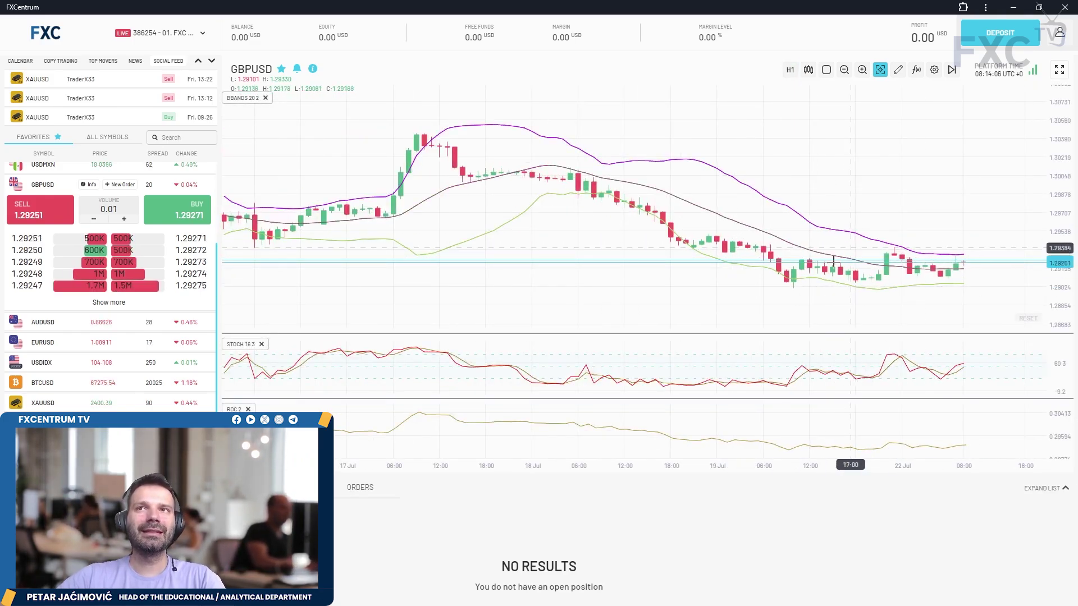
{"action": "left_click", "coordinate": [897, 73]}
{"action": "left_click", "coordinate": [926, 129]}
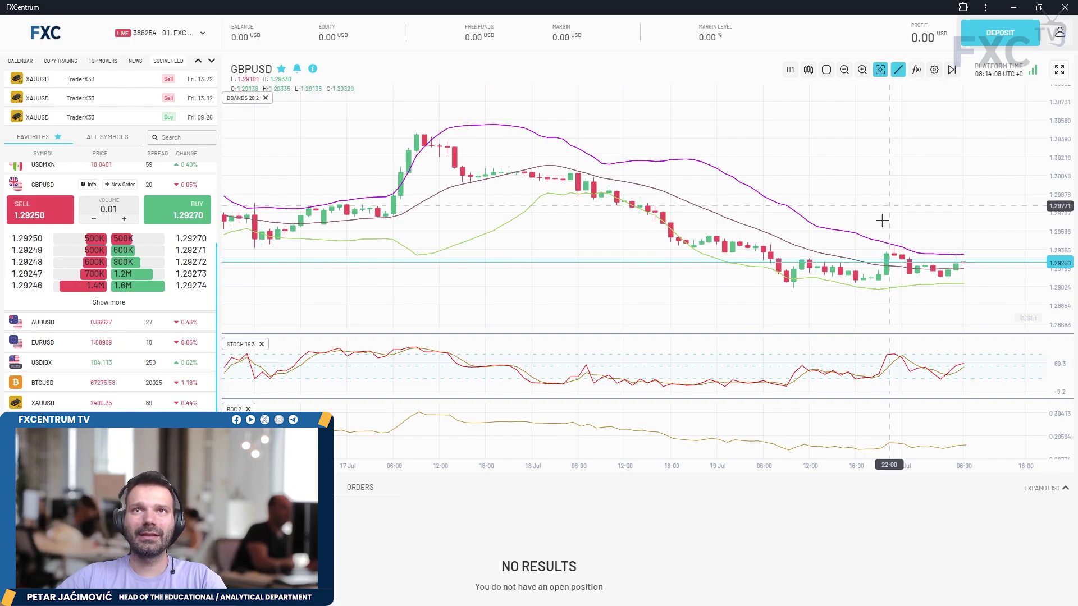
{"action": "left_click", "coordinate": [787, 292]}
{"action": "left_click", "coordinate": [1025, 274]}
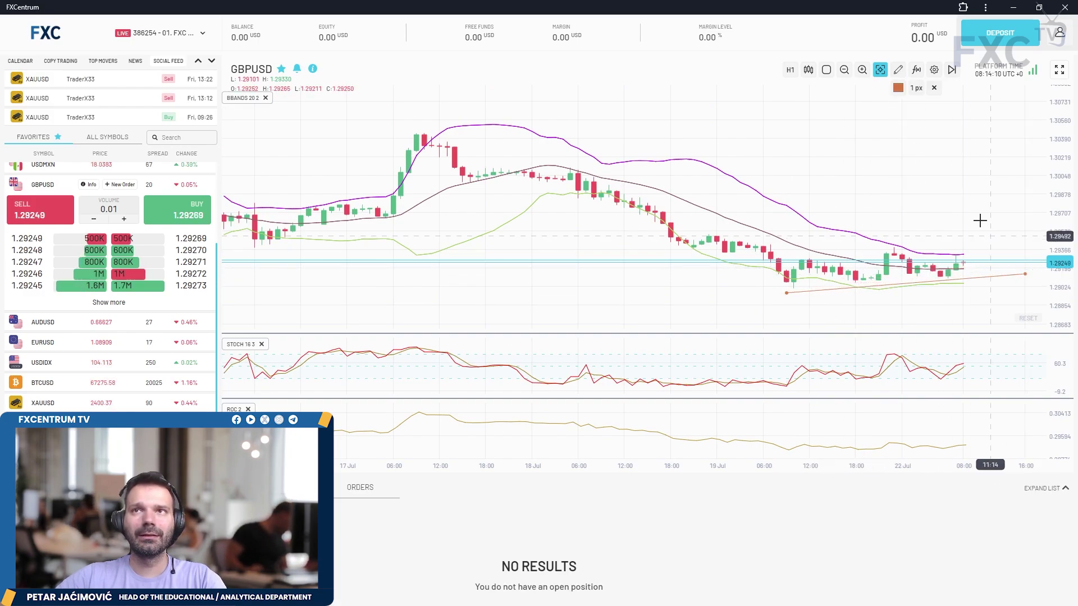
{"action": "left_click_drag", "start_coordinate": [879, 292], "coordinate": [871, 257]}
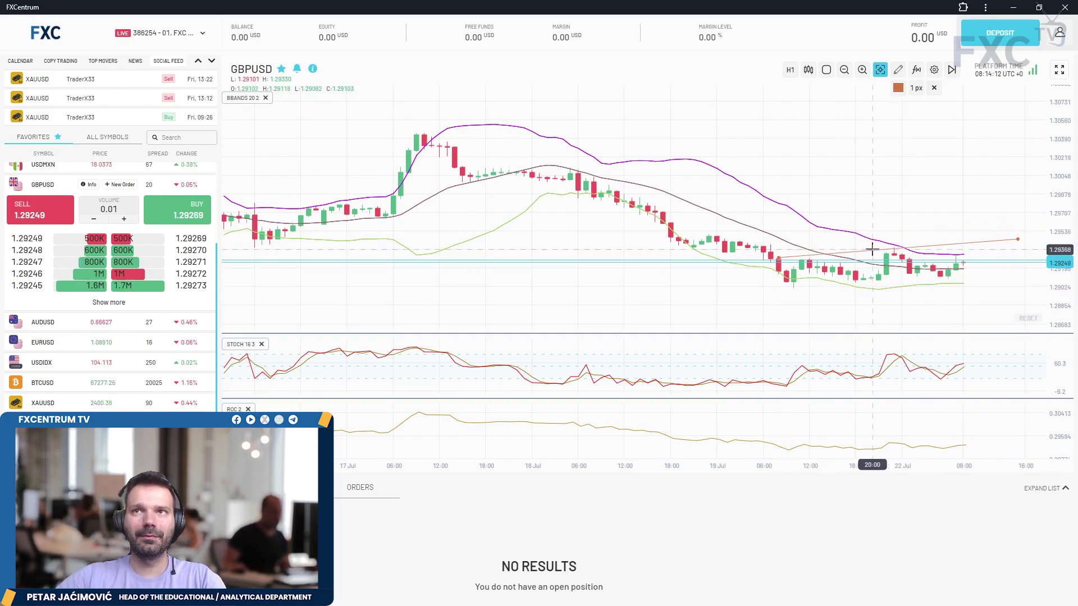
Step: Draw a second rising trend line under the GBPUSD lows since 19 July, roughly parallel to the upper one
{"action": "left_click", "coordinate": [897, 73]}
{"action": "left_click", "coordinate": [926, 130]}
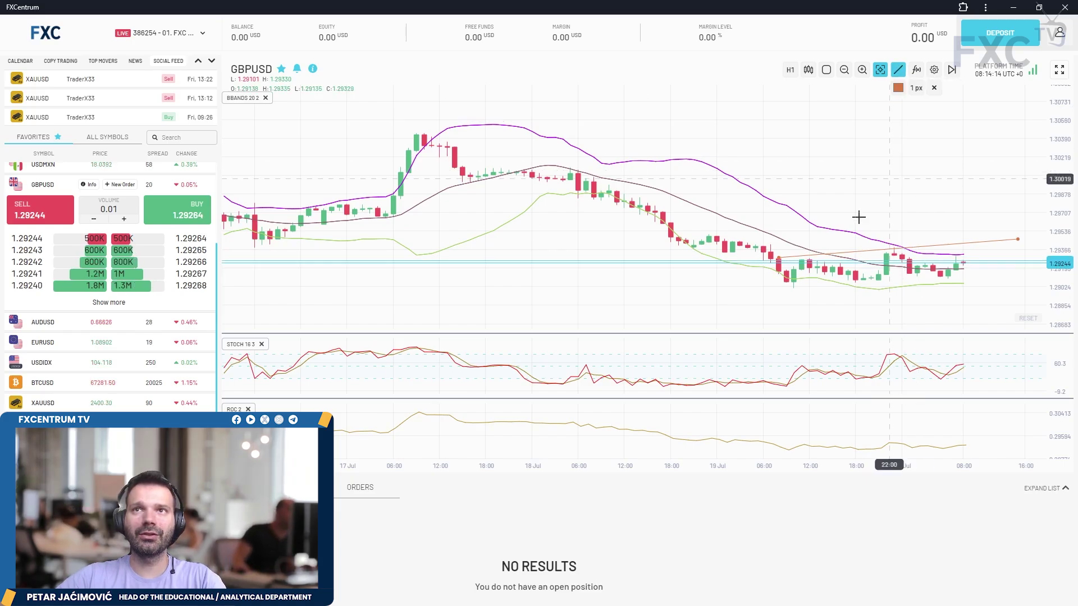
{"action": "left_click", "coordinate": [786, 290]}
{"action": "left_click", "coordinate": [1018, 273]}
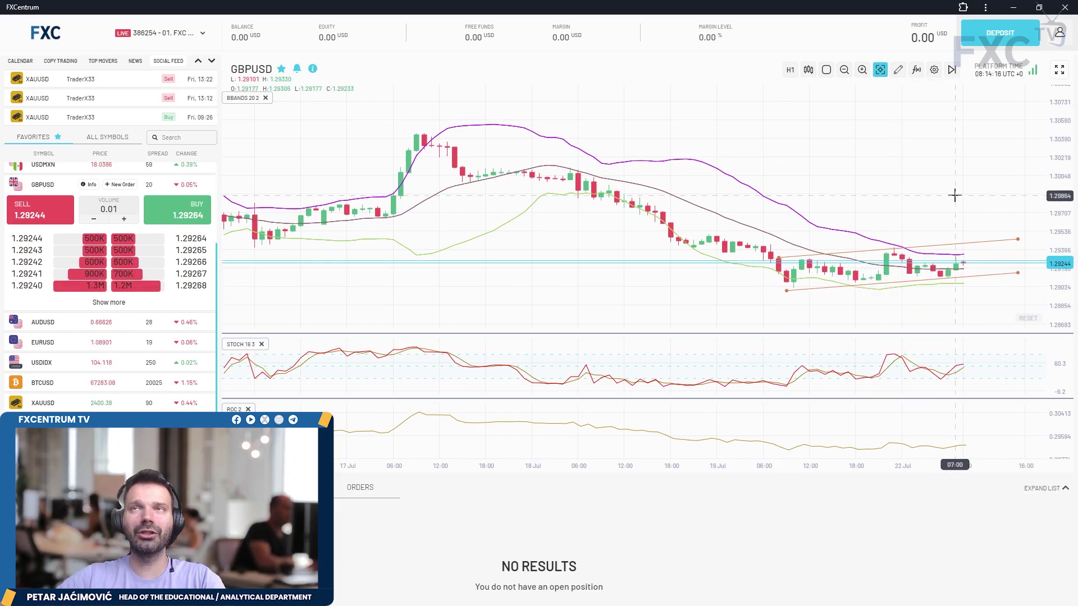
Step: Draw a steep falling trend line just after the latest GBPUSD candle, crossing down through the lower trend line
{"action": "left_click", "coordinate": [898, 70]}
{"action": "left_click", "coordinate": [925, 162]}
{"action": "left_click", "coordinate": [979, 253]}
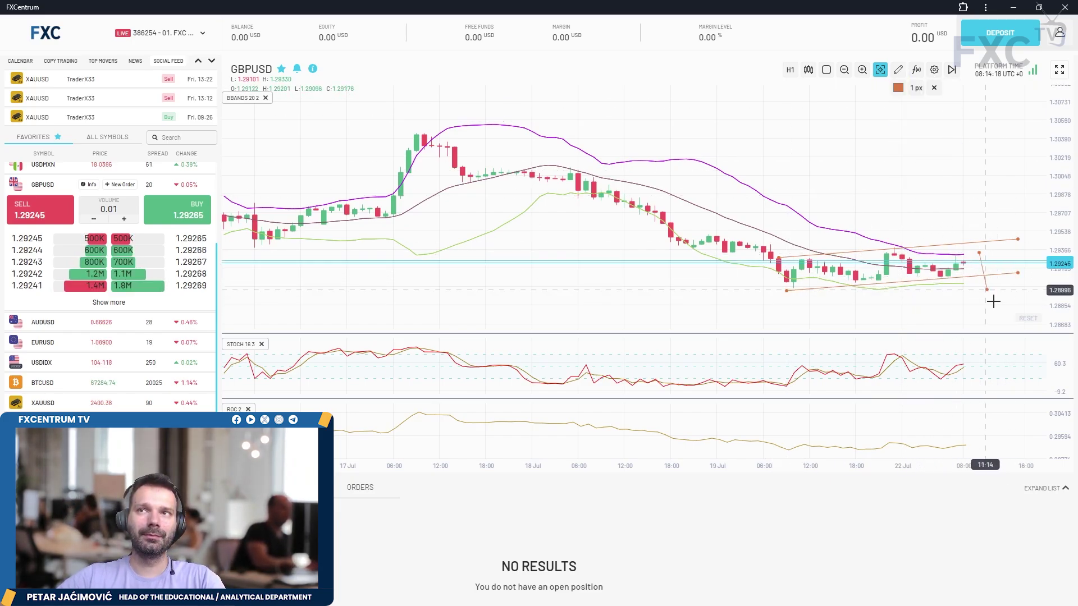
{"action": "left_click", "coordinate": [1002, 315]}
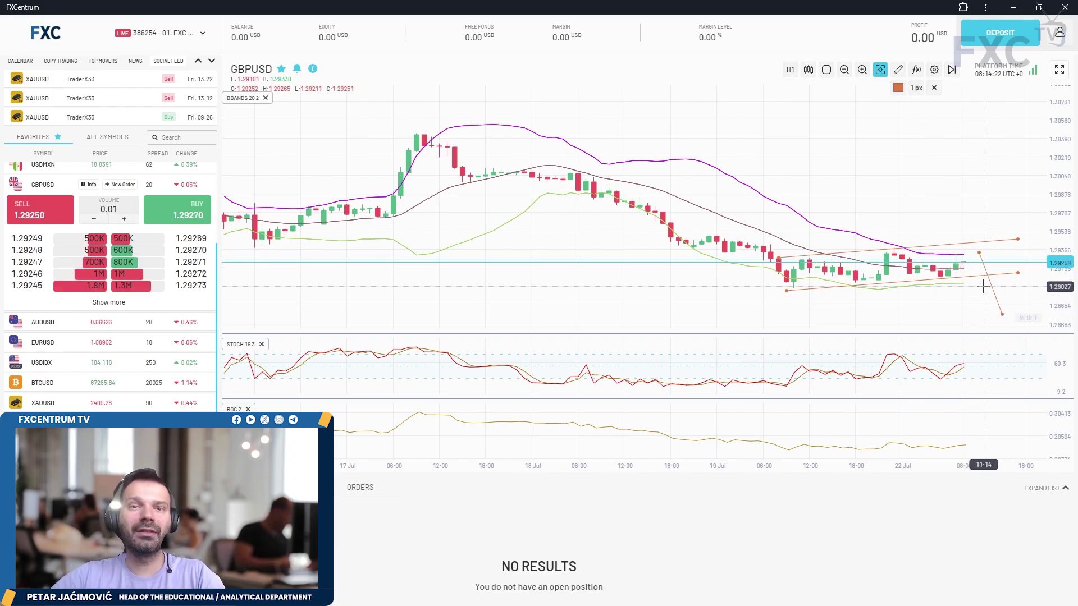
Step: Review the wider GBPUSD H1 trend and draw a horizontal line at about 1.2955, above the two rising trend lines
{"action": "scroll", "coordinate": [983, 286], "scroll_direction": "down", "scroll_amount": 4}
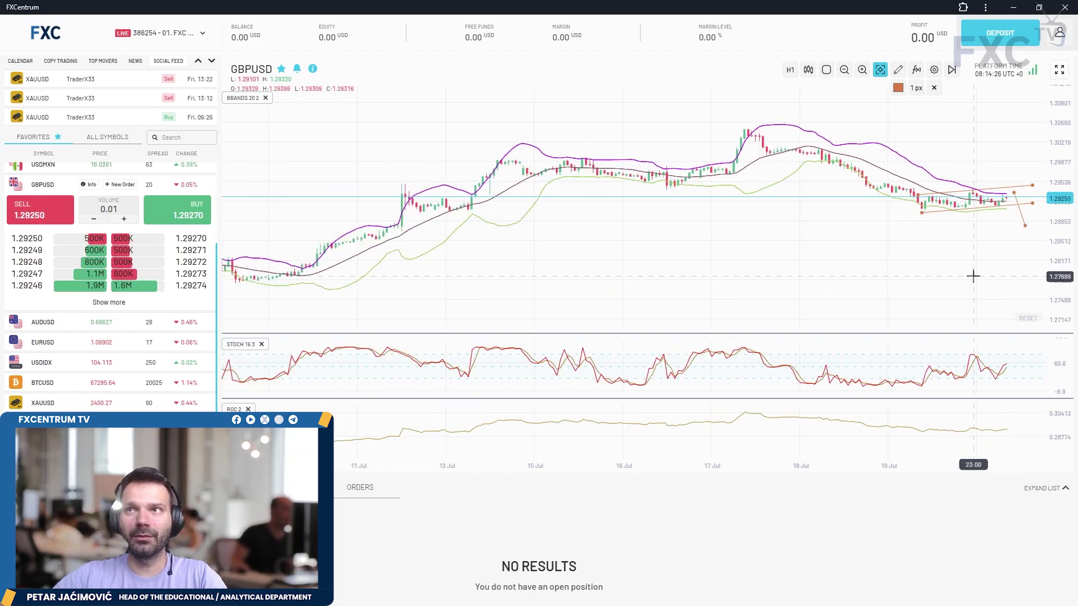
{"action": "scroll", "coordinate": [974, 280], "scroll_direction": "down", "scroll_amount": 2}
{"action": "scroll", "coordinate": [975, 283], "scroll_direction": "down", "scroll_amount": 1}
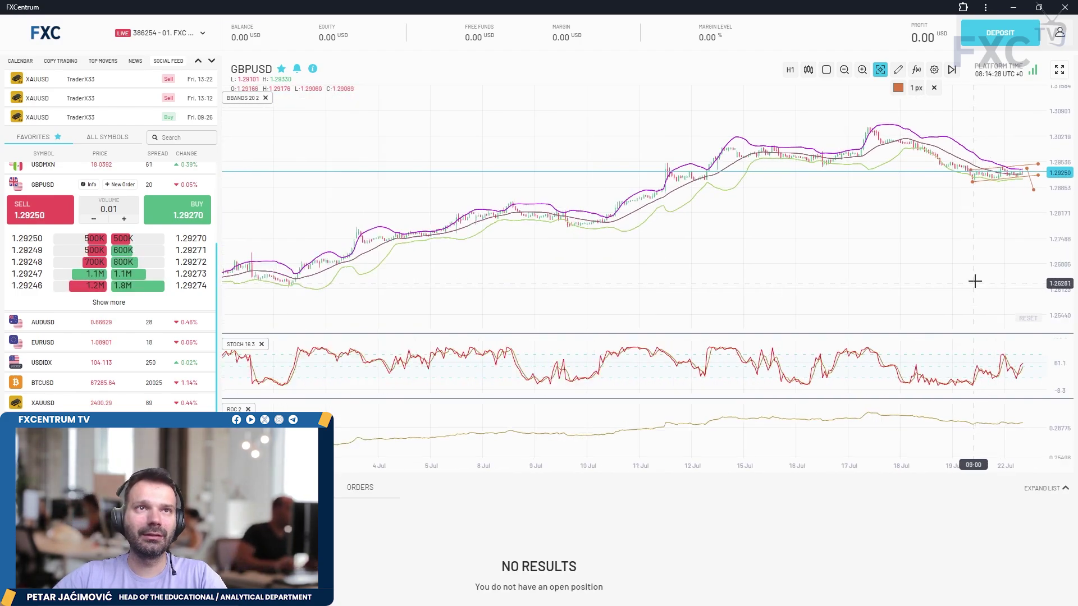
{"action": "scroll", "coordinate": [980, 269], "scroll_direction": "up", "scroll_amount": 5}
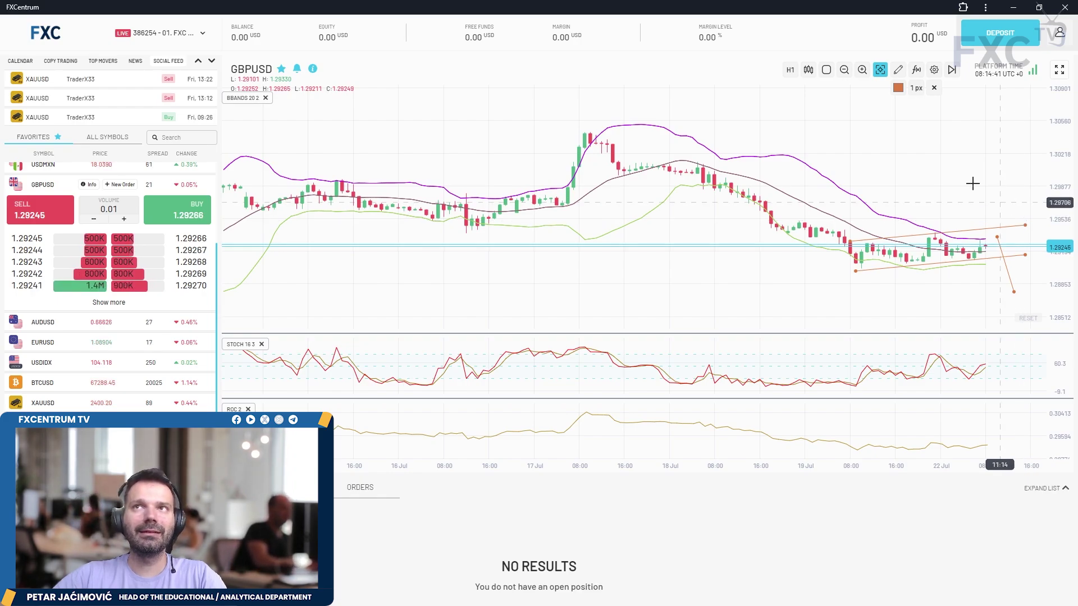
{"action": "left_click", "coordinate": [898, 70]}
{"action": "left_click", "coordinate": [923, 152]}
{"action": "left_click", "coordinate": [976, 222]}
{"action": "left_click", "coordinate": [976, 219]}
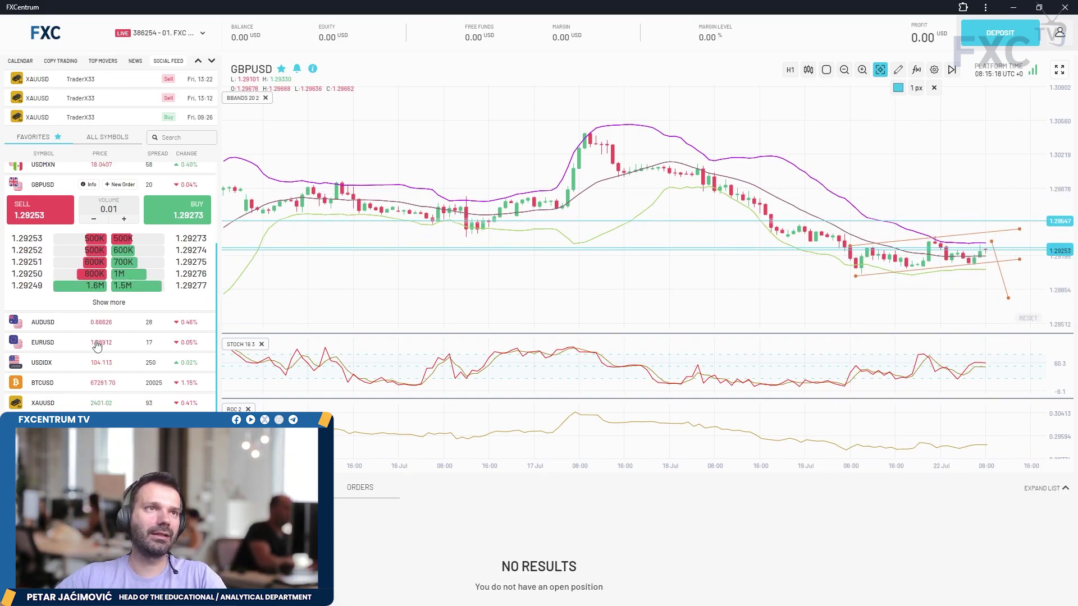
Step: Open the AUDUSD chart, examine its daily candles and indicators, view it on H1 and set it back to D1
{"action": "left_click", "coordinate": [63, 329]}
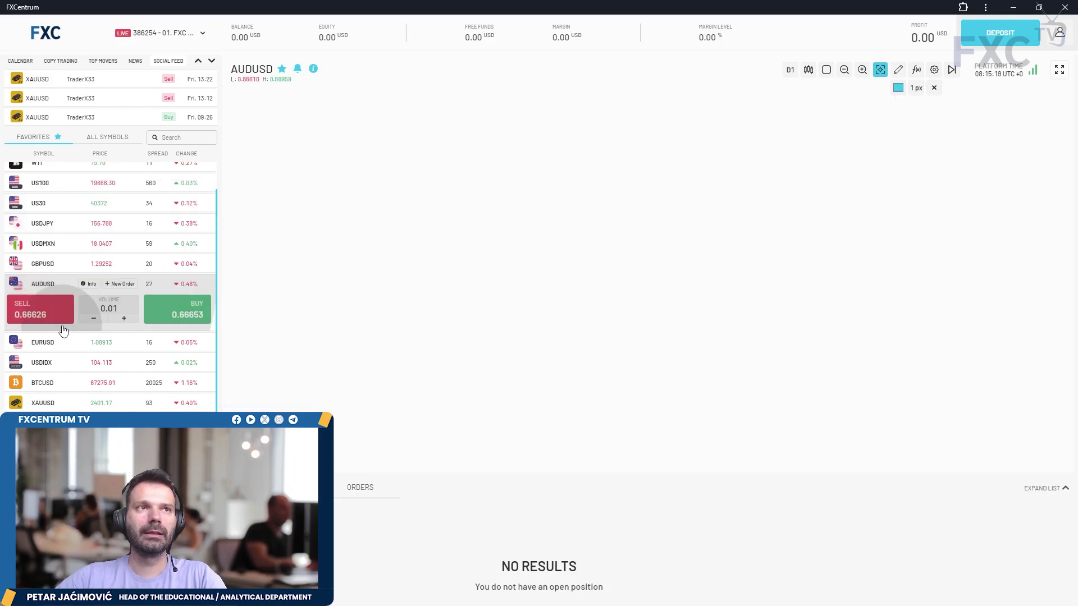
{"action": "scroll", "coordinate": [732, 251], "scroll_direction": "down", "scroll_amount": 5}
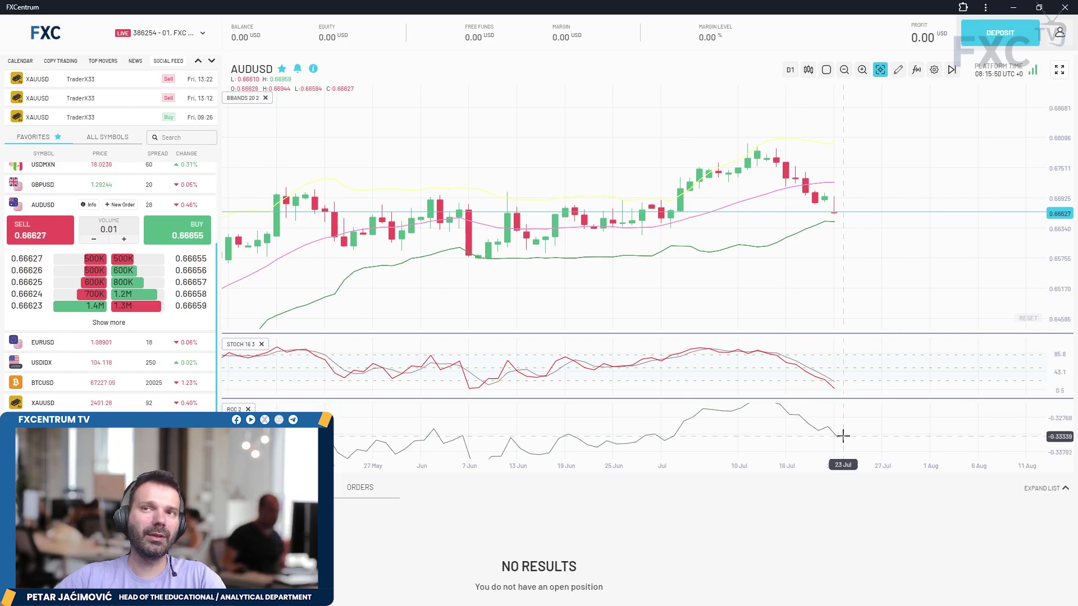
{"action": "left_click", "coordinate": [800, 69]}
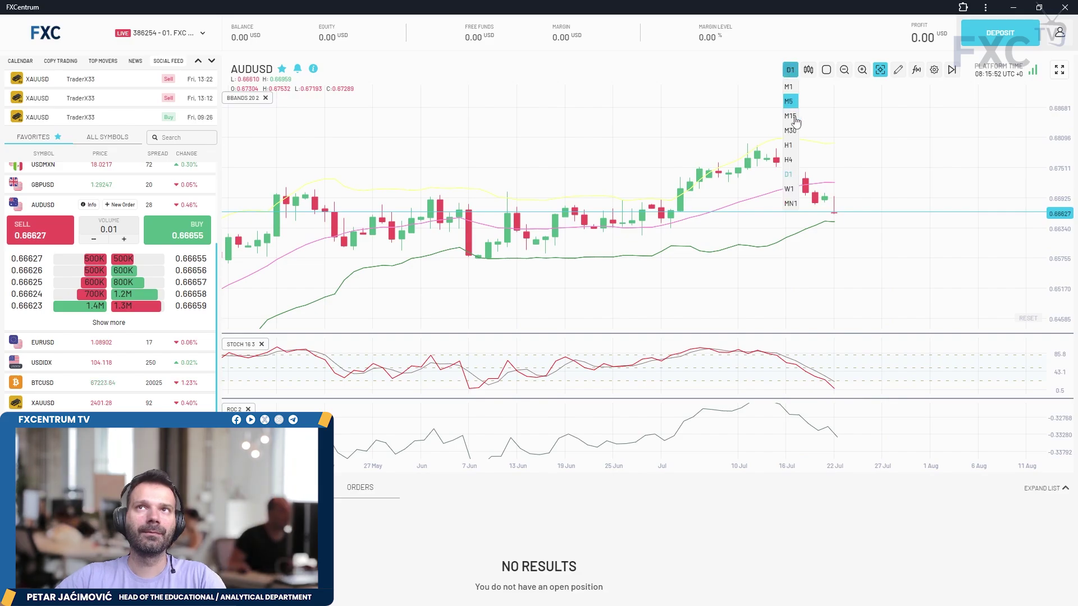
{"action": "left_click", "coordinate": [796, 155]}
{"action": "scroll", "coordinate": [966, 258], "scroll_direction": "down", "scroll_amount": 3}
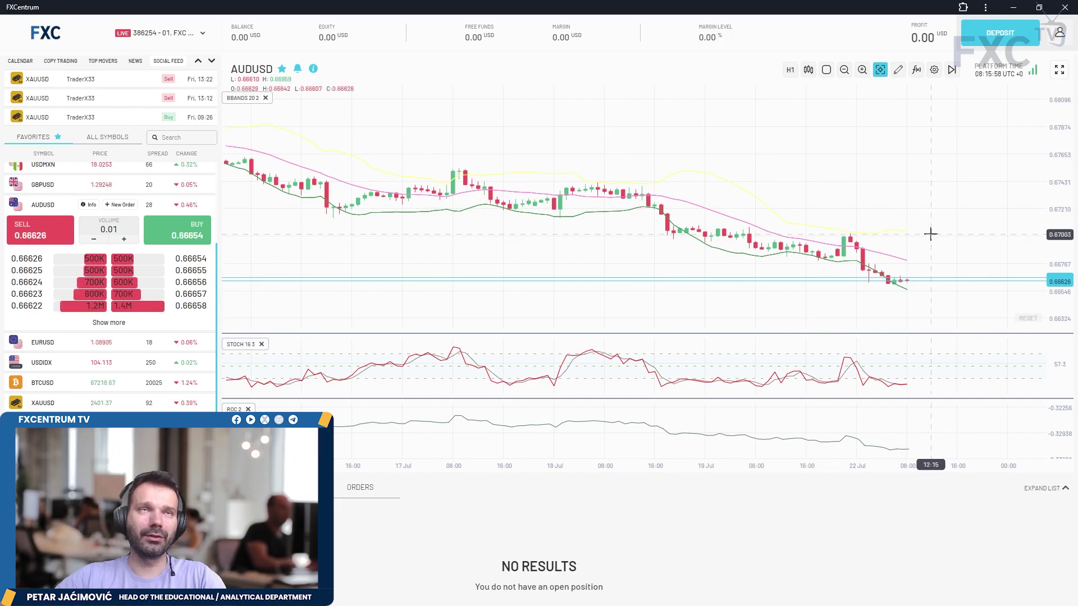
{"action": "left_click", "coordinate": [792, 70]}
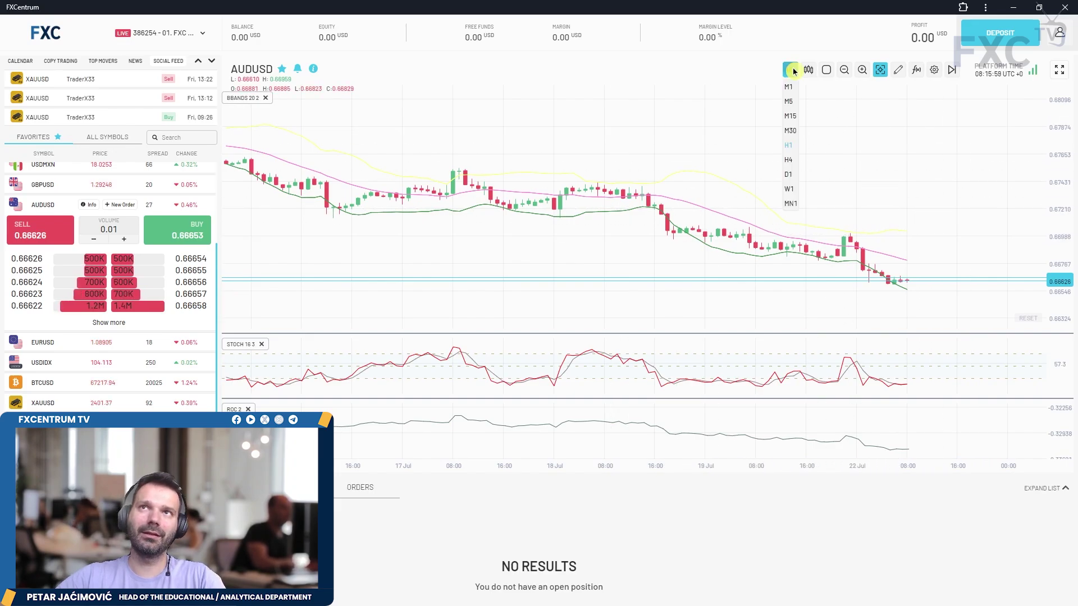
{"action": "left_click", "coordinate": [795, 178]}
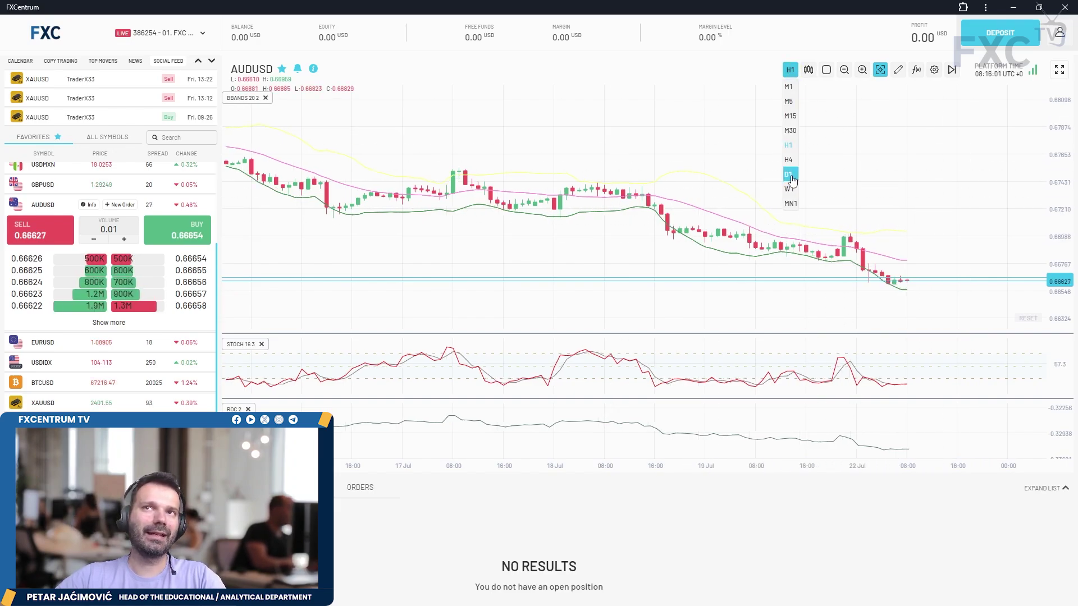
Step: Open the EURUSD daily chart and draw a short, steep falling trend line from the latest candle towards the middle Bollinger band
{"action": "left_click", "coordinate": [61, 344]}
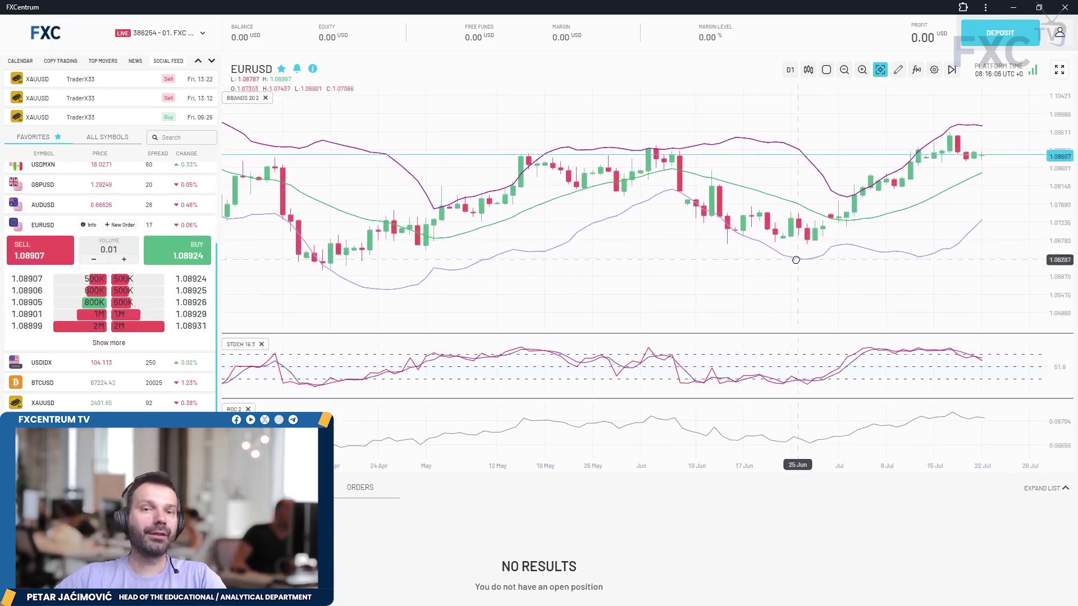
{"action": "scroll", "coordinate": [1014, 214], "scroll_direction": "up", "scroll_amount": 2}
{"action": "scroll", "coordinate": [999, 219], "scroll_direction": "up", "scroll_amount": 2}
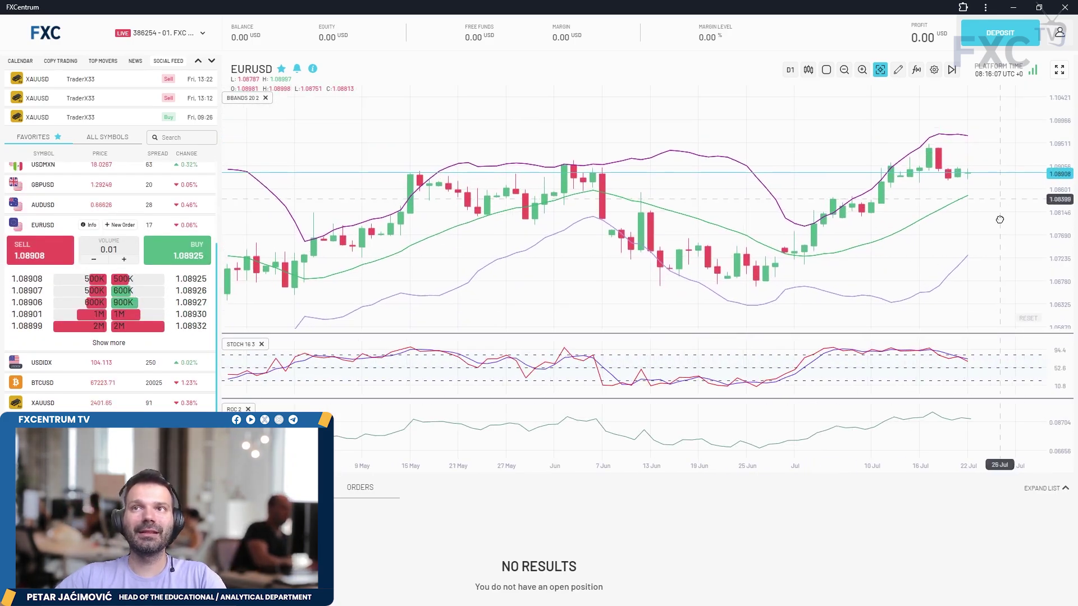
{"action": "scroll", "coordinate": [1011, 202], "scroll_direction": "up", "scroll_amount": 2}
{"action": "scroll", "coordinate": [977, 235], "scroll_direction": "up", "scroll_amount": 2}
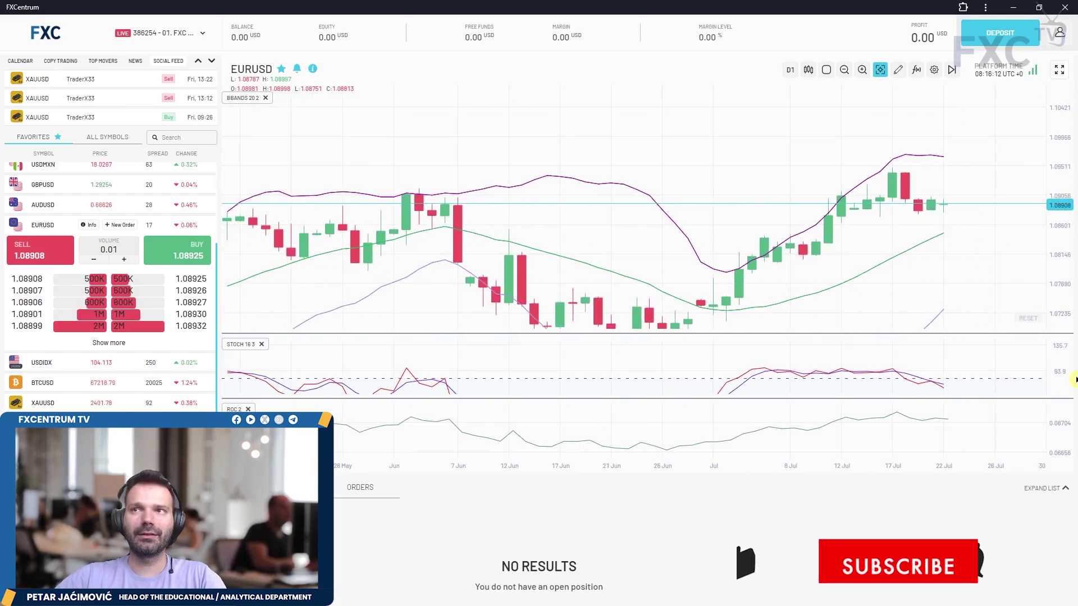
{"action": "scroll", "coordinate": [1005, 358], "scroll_direction": "right", "scroll_amount": 1}
{"action": "scroll", "coordinate": [825, 363], "scroll_direction": "right", "scroll_amount": 1}
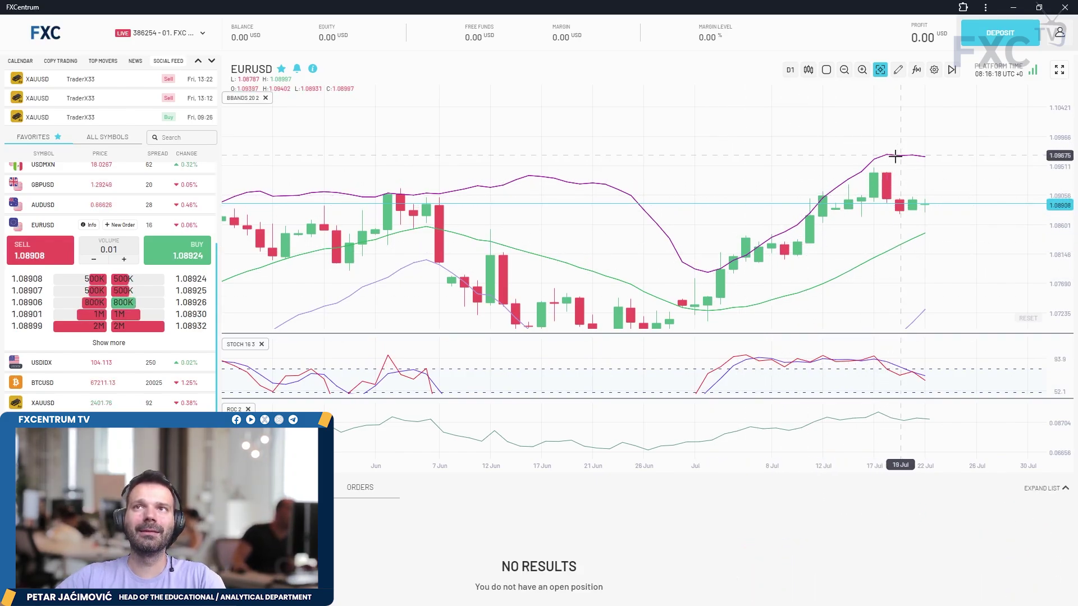
{"action": "left_click", "coordinate": [898, 70]}
{"action": "left_click", "coordinate": [931, 108]}
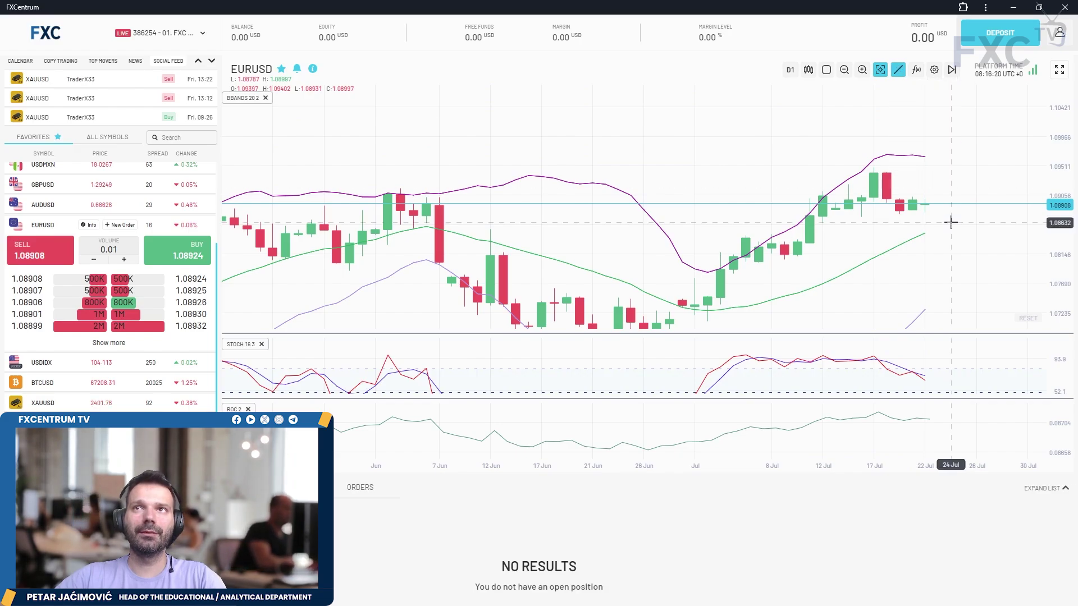
{"action": "left_click_drag", "start_coordinate": [925, 200], "coordinate": [938, 239]}
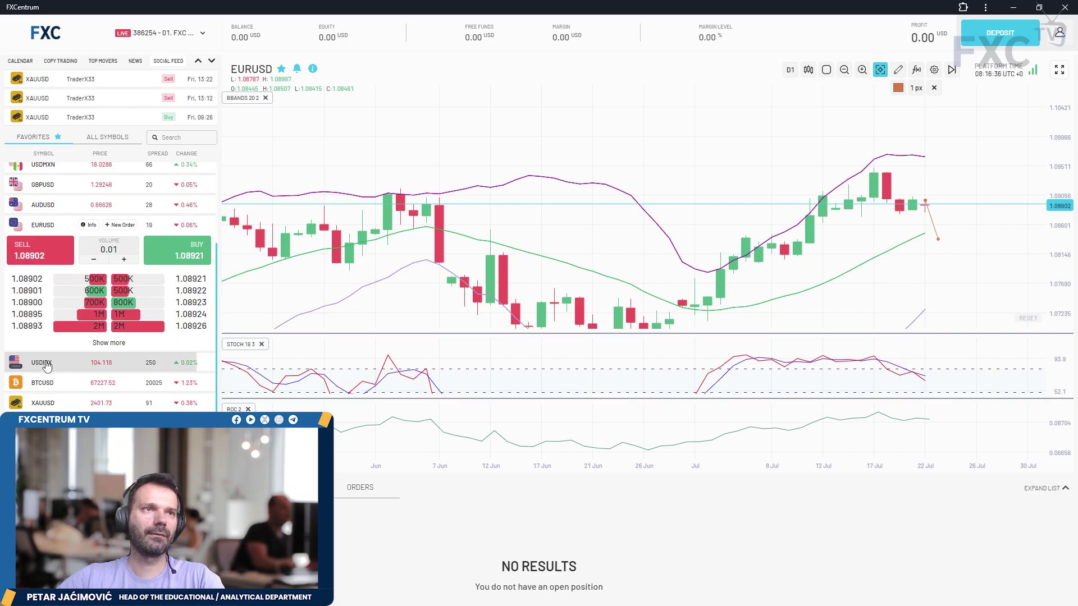
Step: Open the USDIDX daily chart and draw a horizontal line at about 104.03, along the May and June lows
{"action": "left_click", "coordinate": [162, 359]}
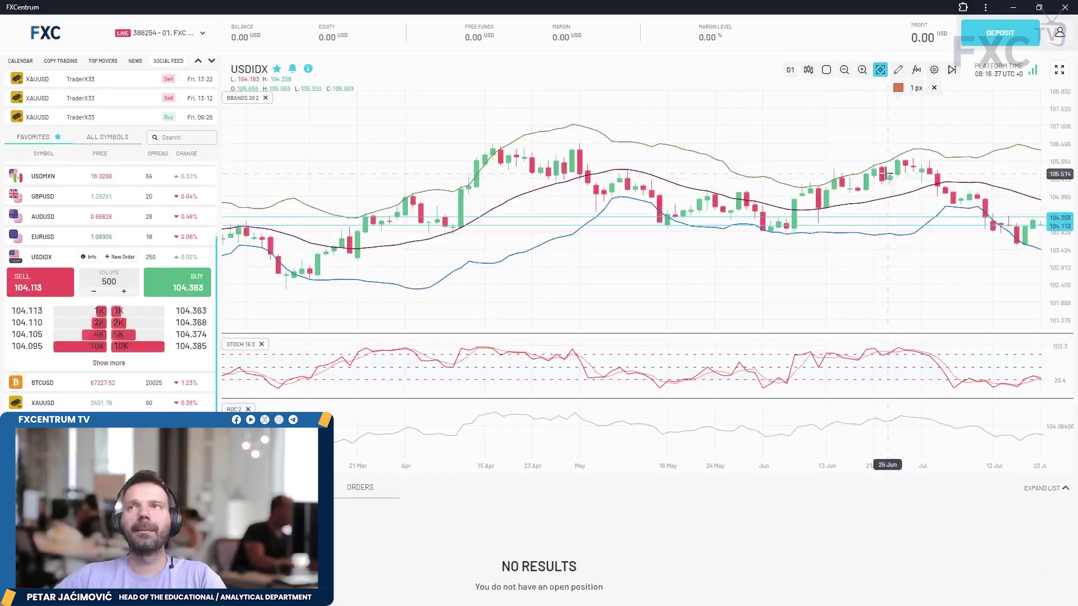
{"action": "left_click_drag", "start_coordinate": [1068, 244], "coordinate": [1066, 281]}
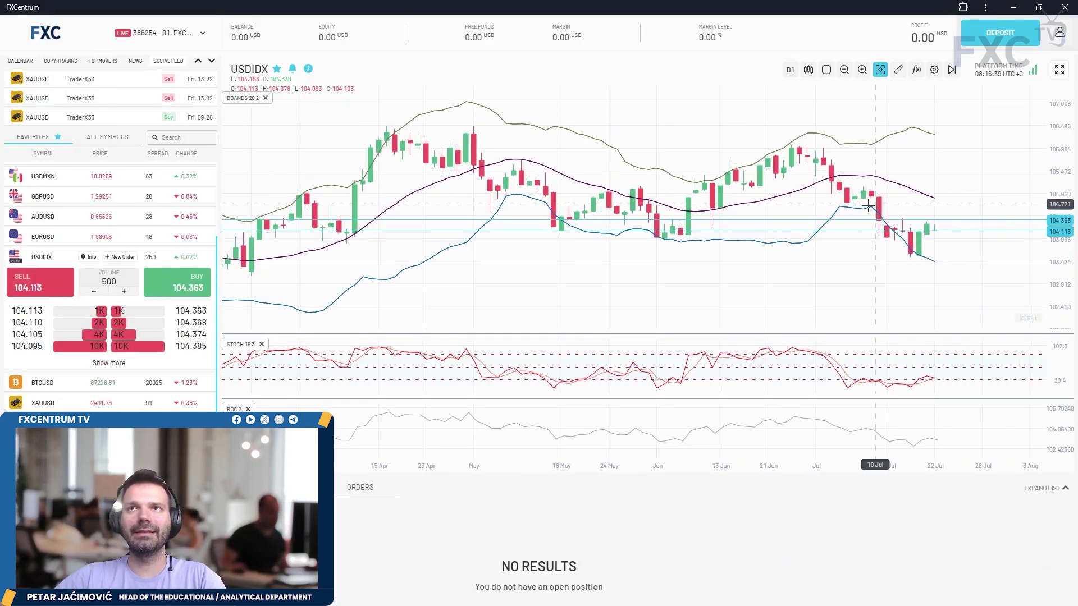
{"action": "left_click", "coordinate": [898, 70]}
{"action": "left_click", "coordinate": [928, 153]}
{"action": "left_click", "coordinate": [622, 245]}
{"action": "left_click_drag", "start_coordinate": [623, 249], "coordinate": [613, 243]}
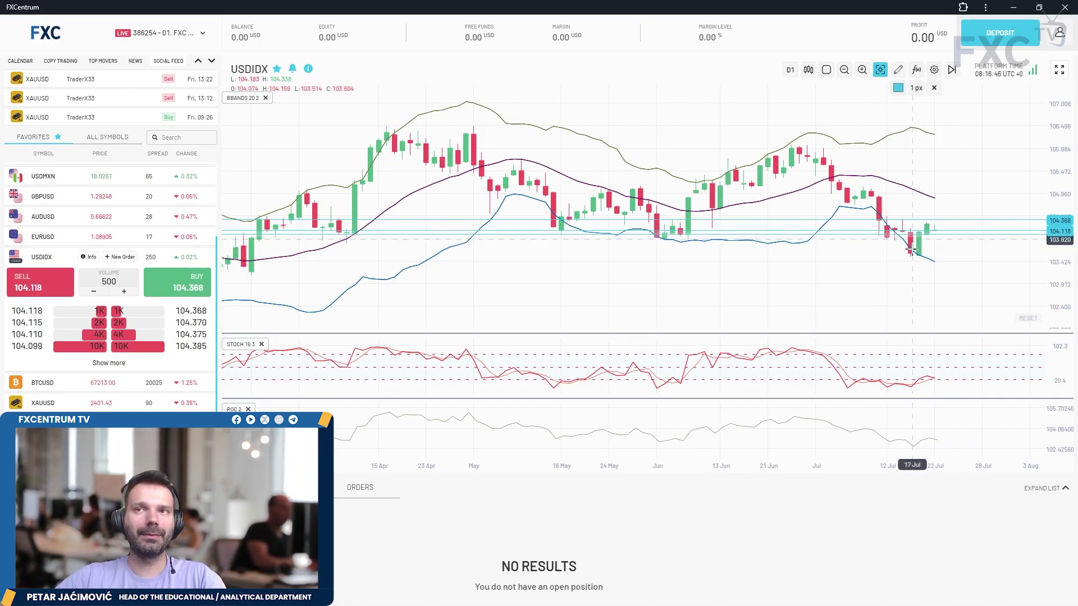
Step: Draw a slightly rising trend line under the July lows of the USDIDX stochastic oscillator
{"action": "left_click", "coordinate": [897, 70]}
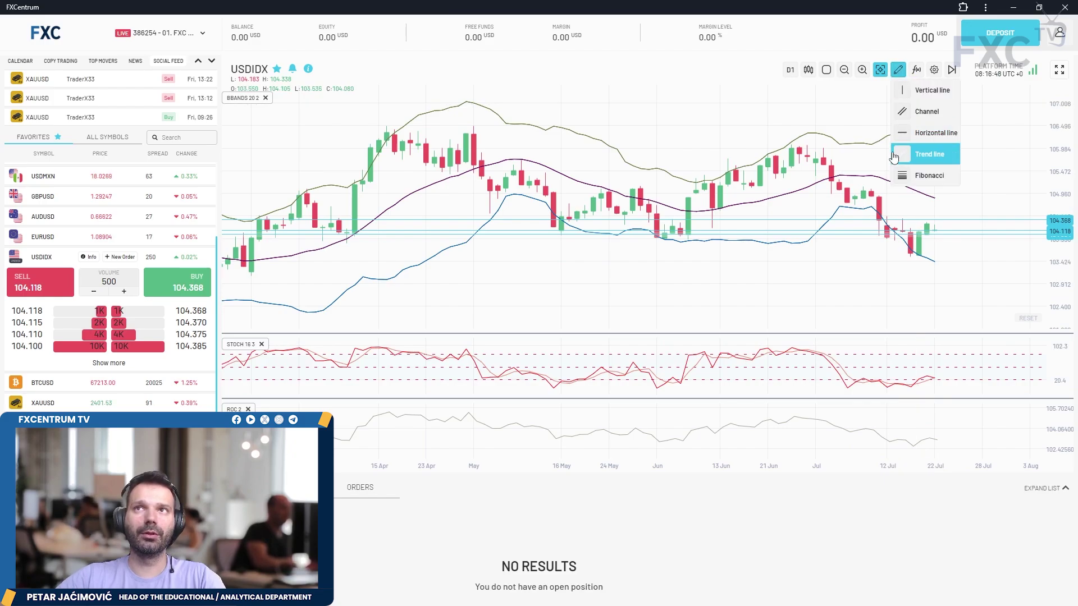
{"action": "left_click", "coordinate": [928, 154]}
{"action": "left_click_drag", "start_coordinate": [847, 388], "coordinate": [954, 383]}
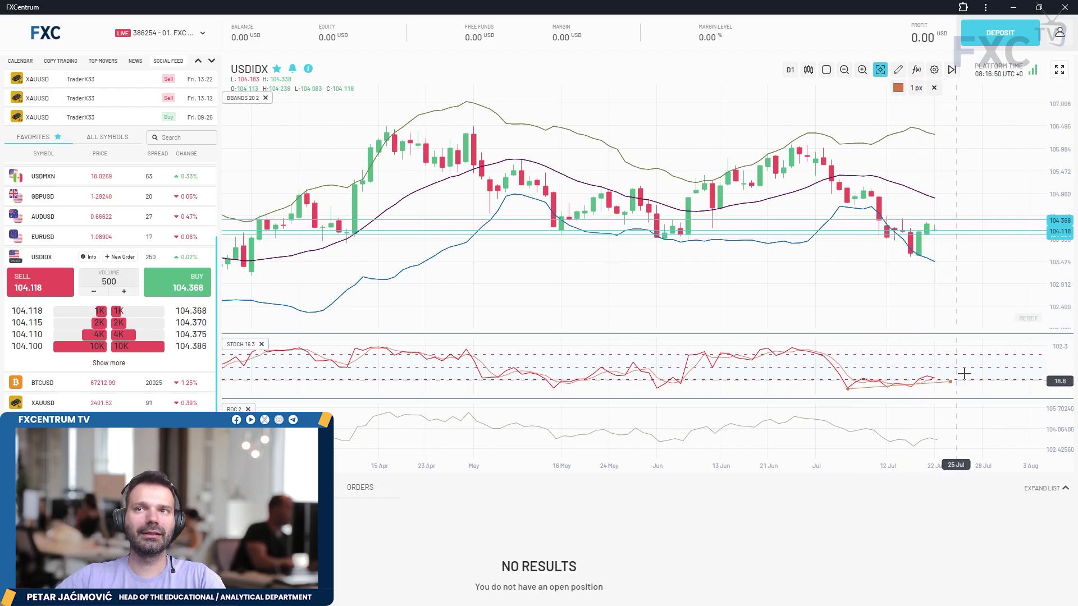
Step: Examine USDIDX on the H1 timeframe and return its chart to D1
{"action": "left_click_drag", "start_coordinate": [1043, 223], "coordinate": [1042, 213]}
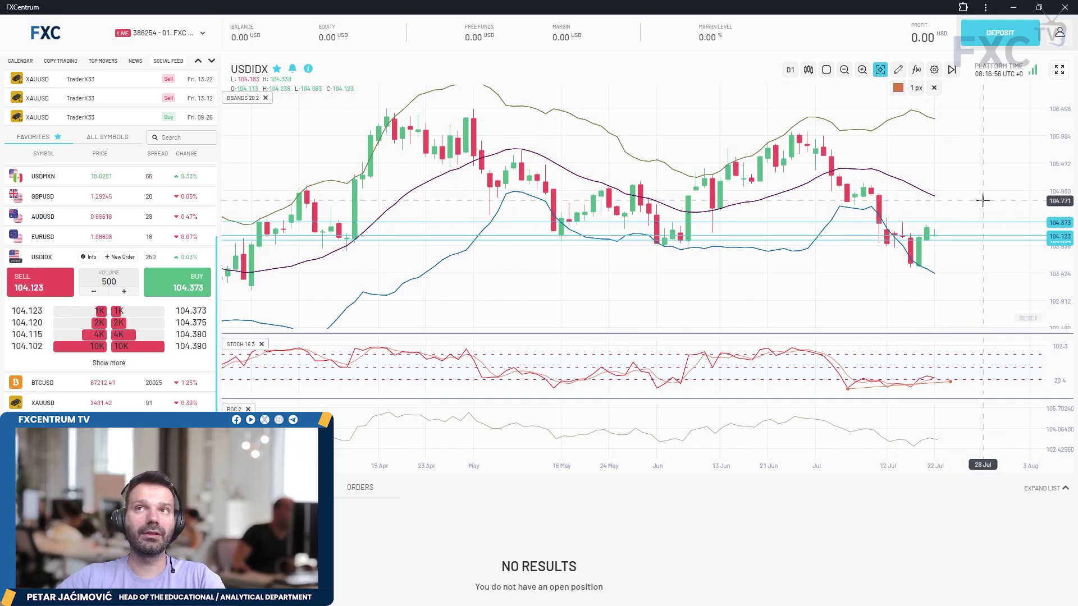
{"action": "left_click", "coordinate": [789, 69]}
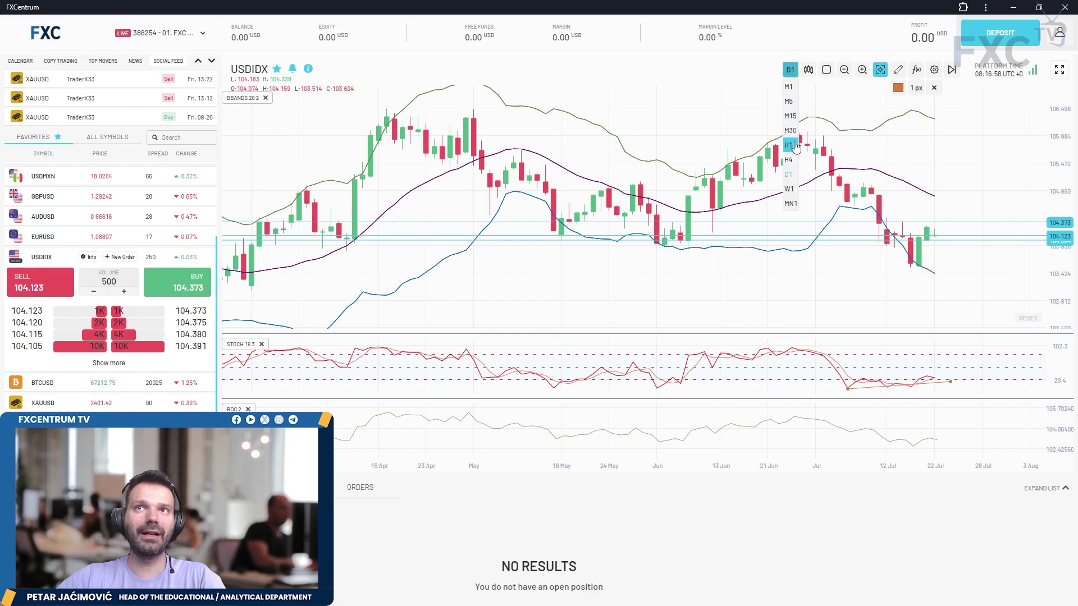
{"action": "left_click", "coordinate": [789, 145]}
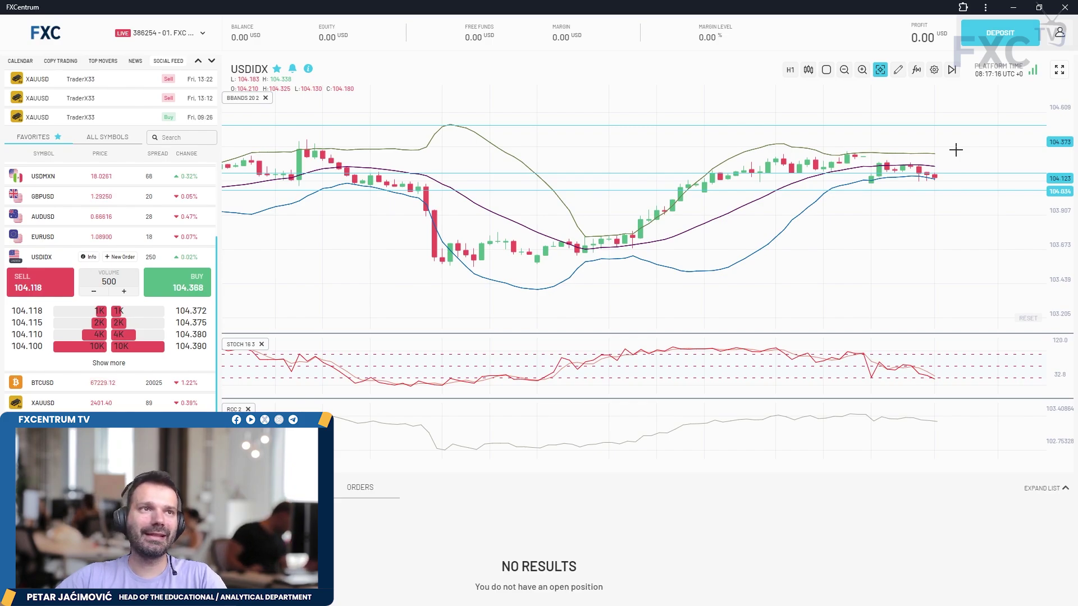
{"action": "left_click", "coordinate": [790, 74]}
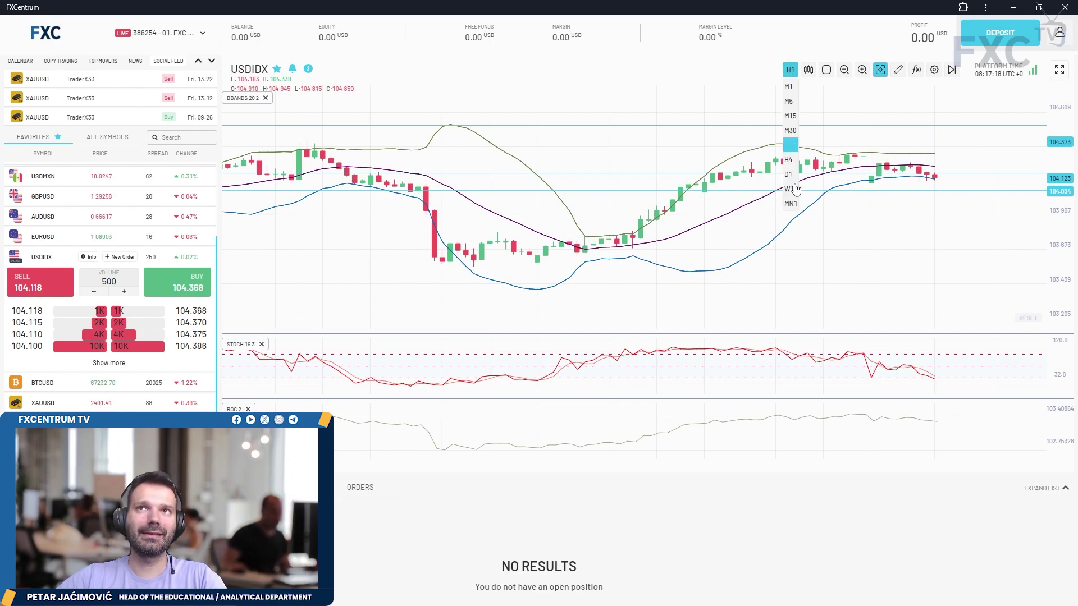
{"action": "left_click", "coordinate": [792, 173]}
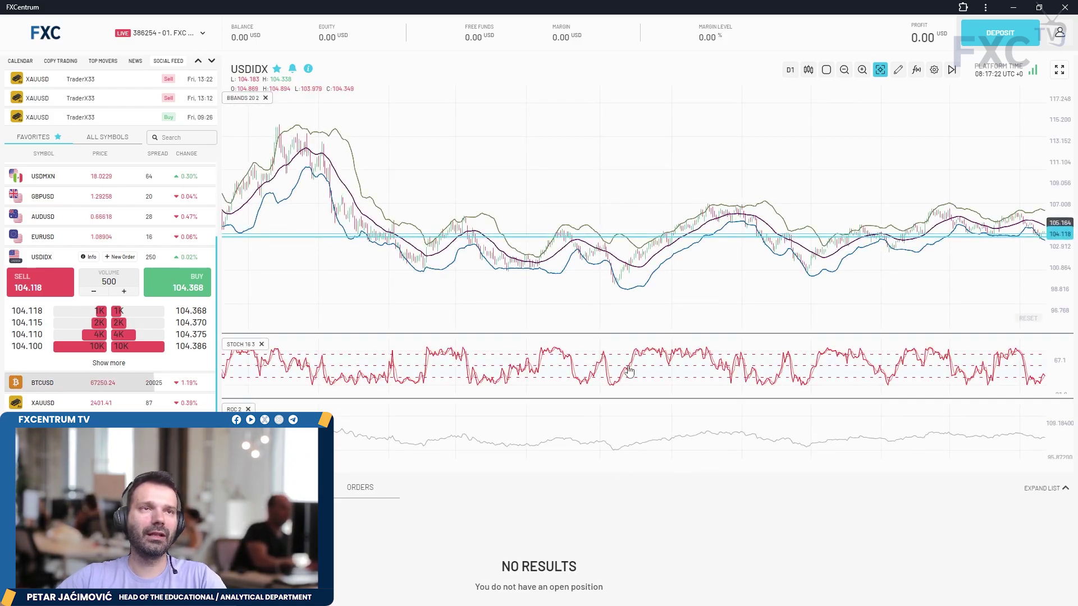
Step: Open the BTCUSD chart, examine its recent daily candles and change the timeframe to H1
{"action": "key", "text": "Down"}
{"action": "scroll", "coordinate": [807, 270], "scroll_direction": "up", "scroll_amount": 5}
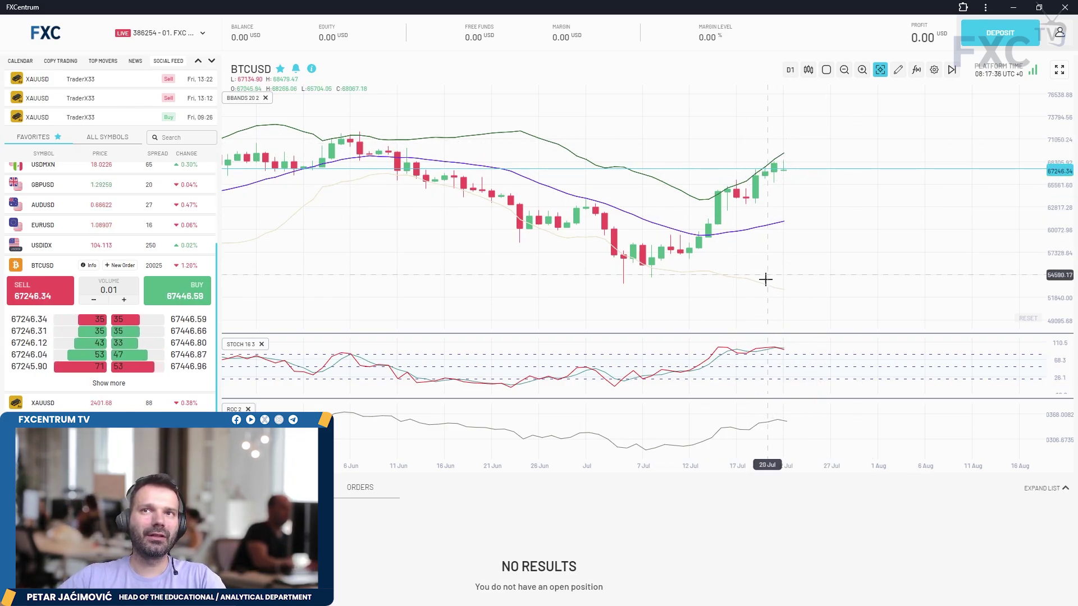
{"action": "left_click", "coordinate": [789, 69]}
{"action": "left_click", "coordinate": [790, 146]}
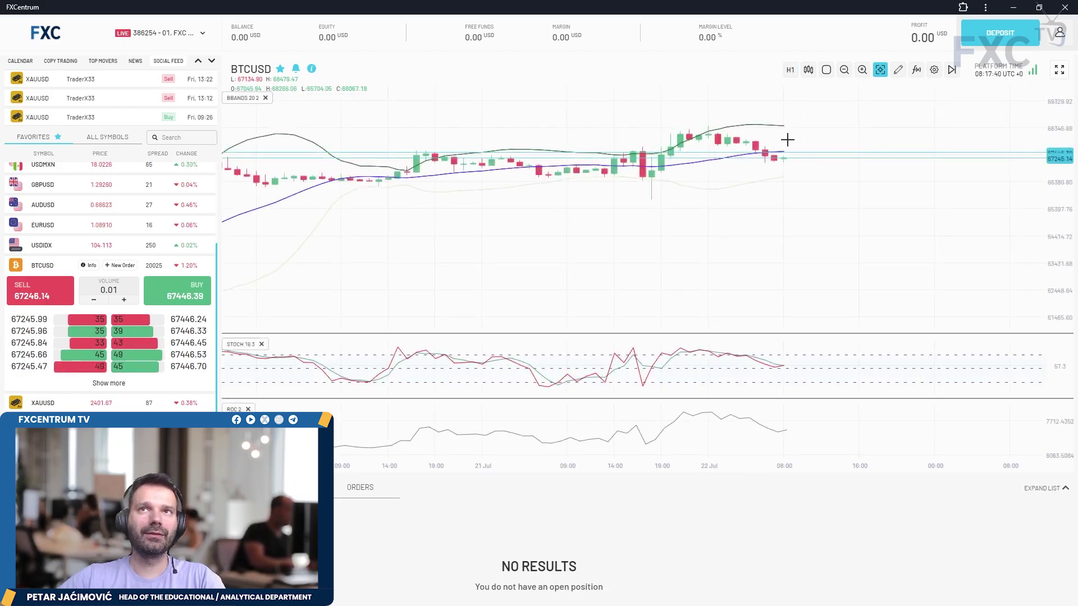
Step: Draw a horizontal line at about 65633 on the BTCUSD H1 chart, near the low wick of 21 July
{"action": "left_click", "coordinate": [898, 70]}
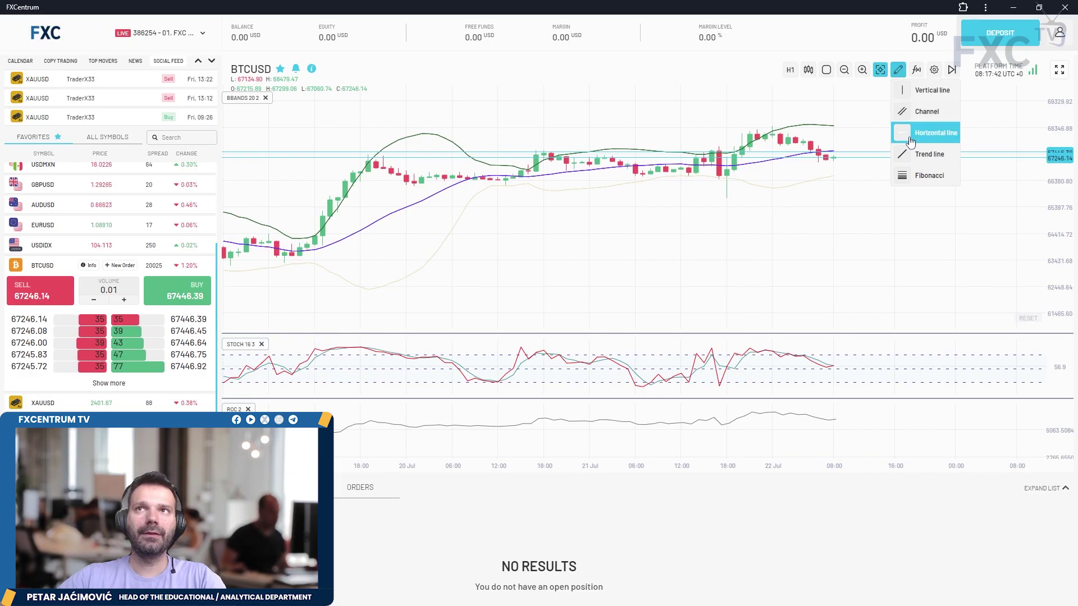
{"action": "left_click", "coordinate": [921, 128]}
{"action": "left_click", "coordinate": [582, 201]}
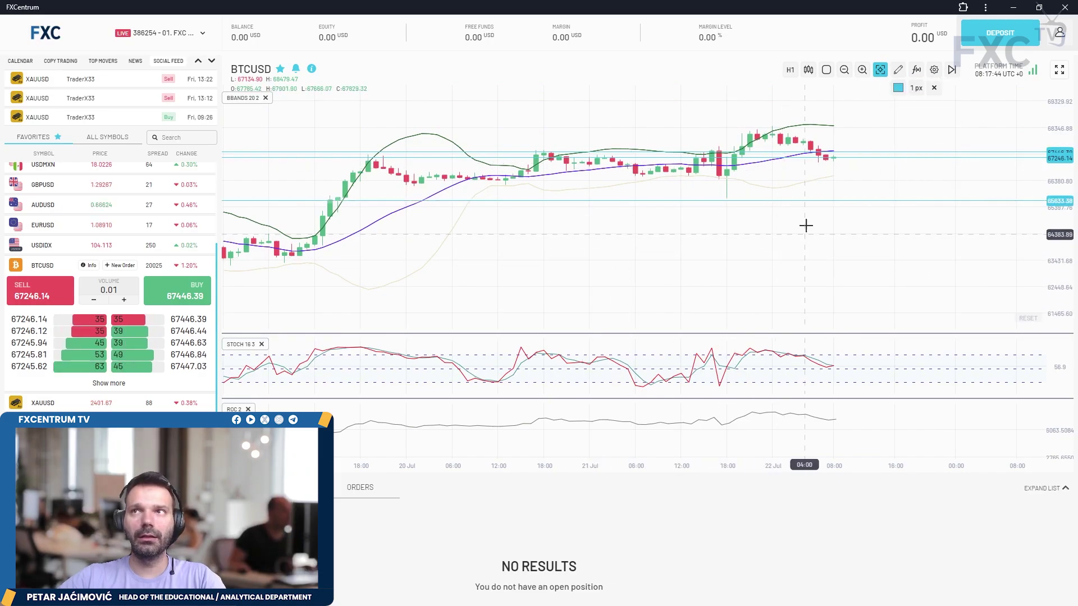
{"action": "left_click_drag", "start_coordinate": [861, 195], "coordinate": [863, 196]}
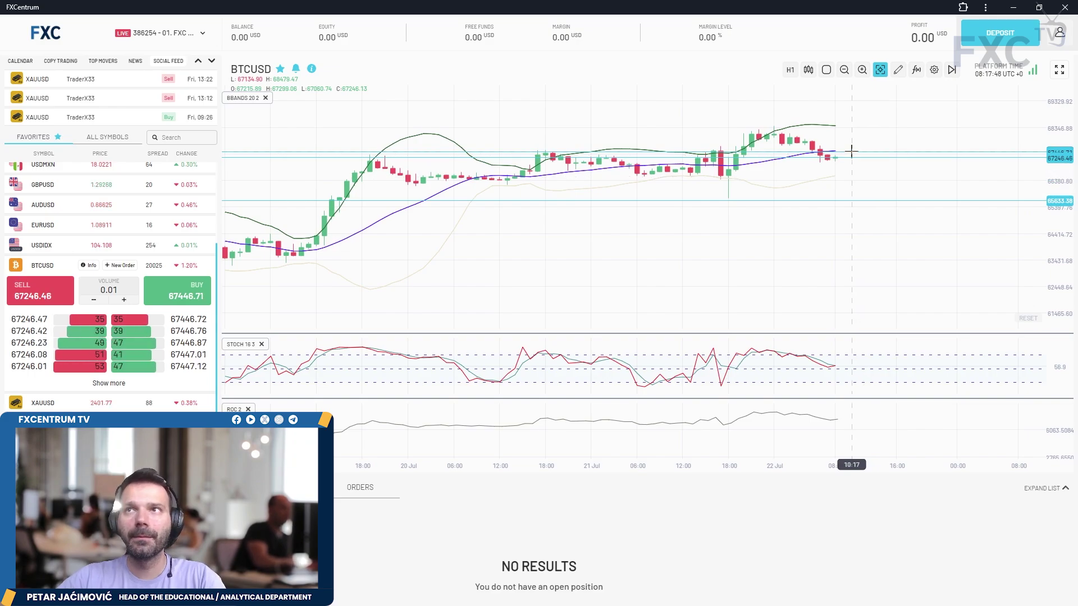
Step: Review the wider BTCUSD H1 trend, return the chart to D1 and examine the daily candles and stochastic
{"action": "scroll", "coordinate": [796, 163], "scroll_direction": "down", "scroll_amount": 5}
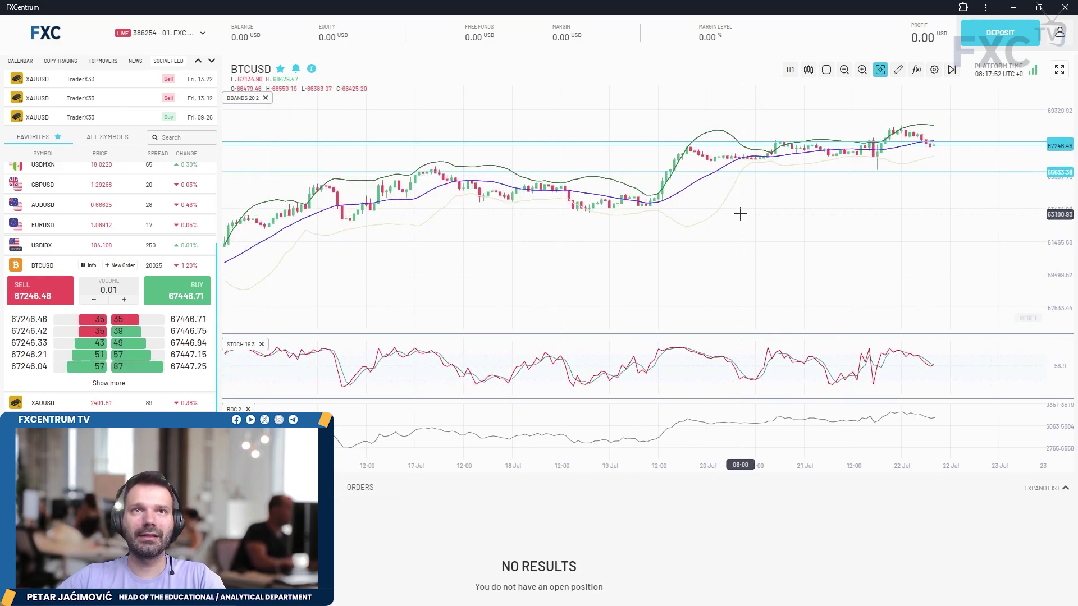
{"action": "scroll", "coordinate": [740, 213], "scroll_direction": "down", "scroll_amount": 3}
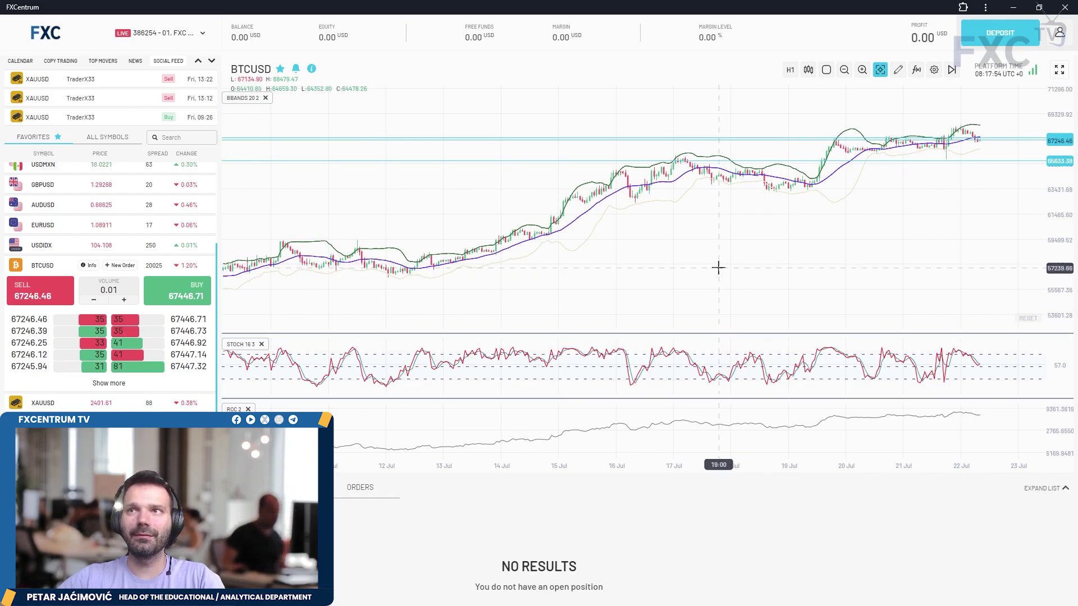
{"action": "scroll", "coordinate": [721, 248], "scroll_direction": "up", "scroll_amount": 5}
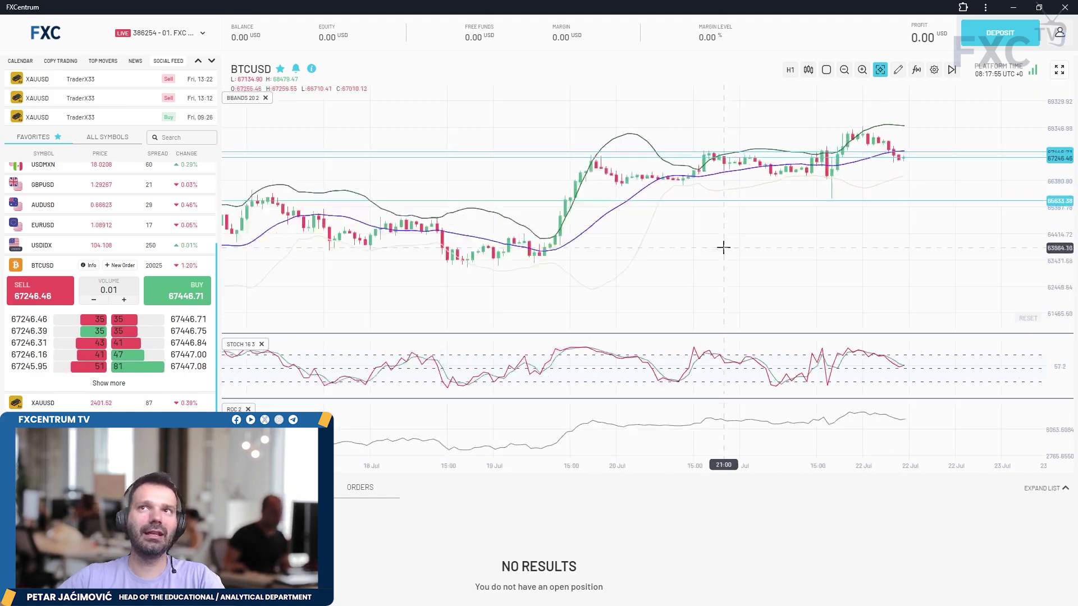
{"action": "left_click", "coordinate": [790, 69]}
{"action": "left_click", "coordinate": [788, 174]}
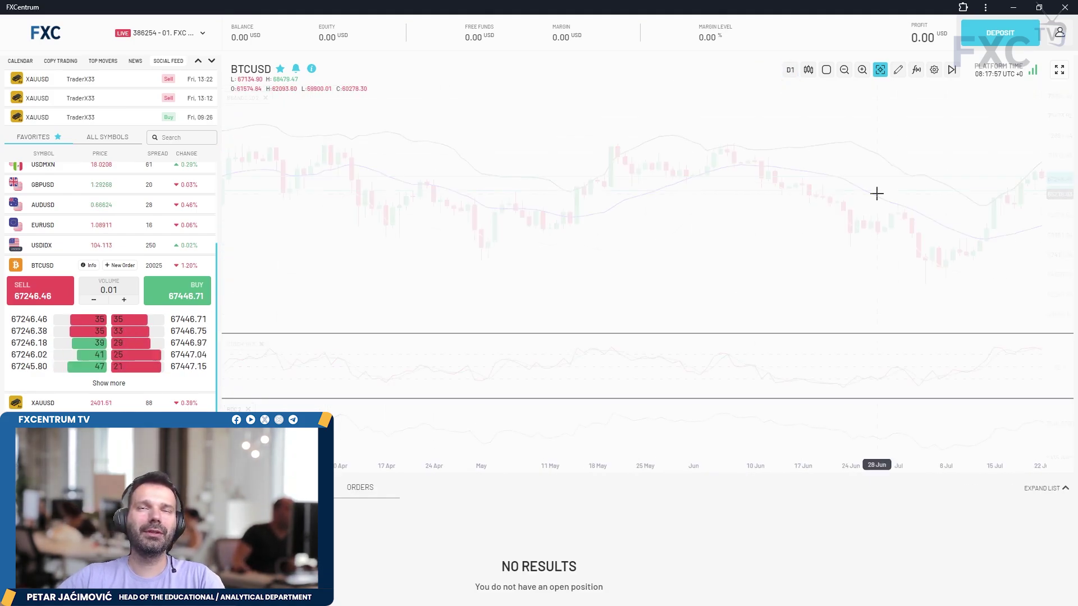
{"action": "scroll", "coordinate": [877, 193], "scroll_direction": "up", "scroll_amount": 3}
{"action": "left_click_drag", "start_coordinate": [836, 184], "coordinate": [774, 184]}
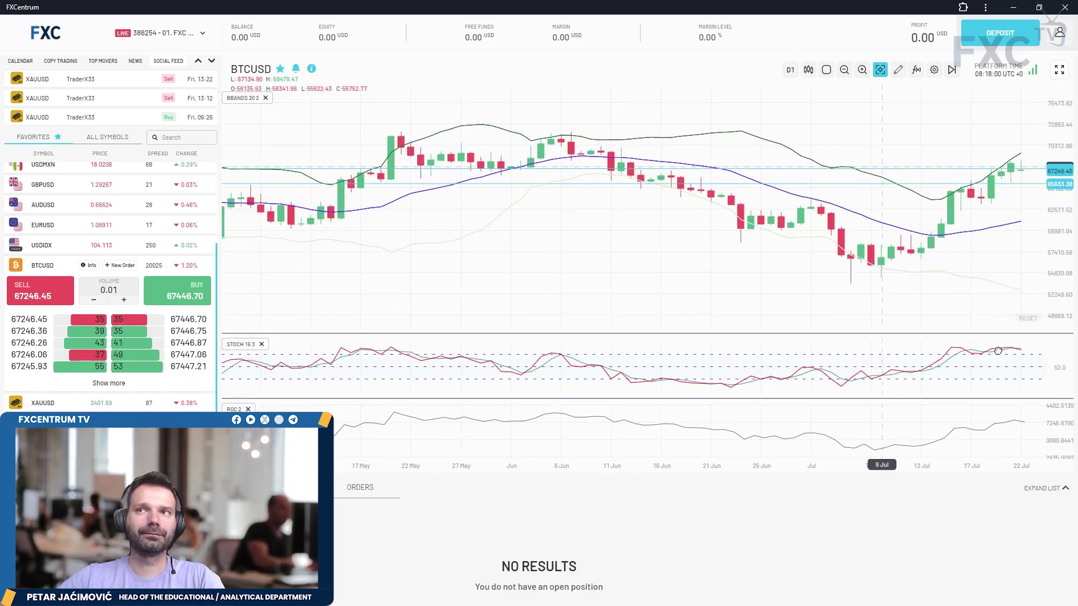
{"action": "scroll", "coordinate": [1005, 351], "scroll_direction": "right", "scroll_amount": 3}
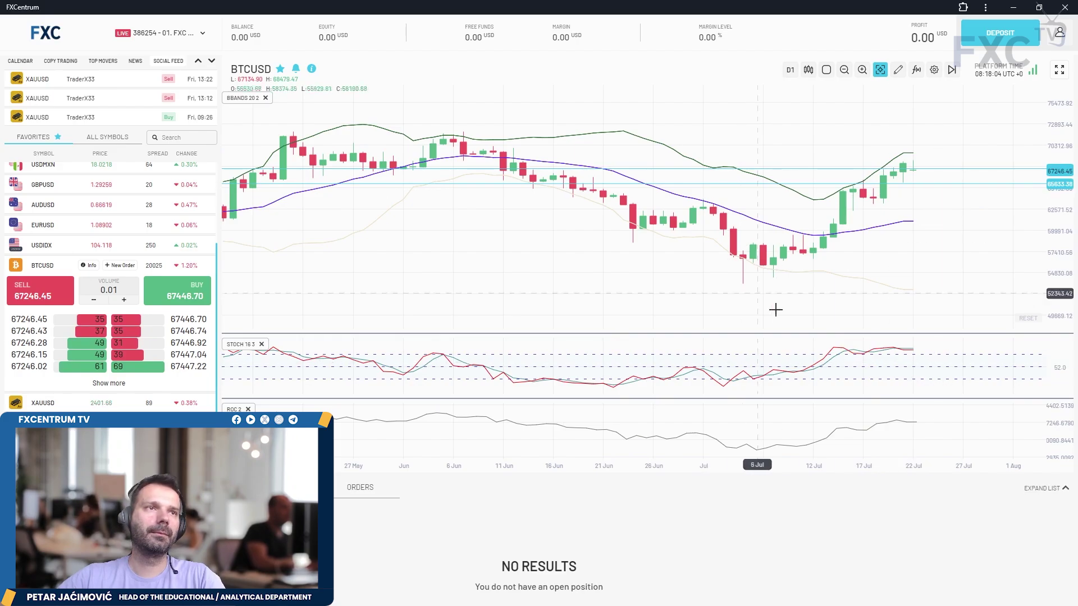
Step: Open the XAUUSD daily chart and examine its July peak, latest candles and indicators
{"action": "scroll", "coordinate": [775, 309], "scroll_direction": "down", "scroll_amount": 1}
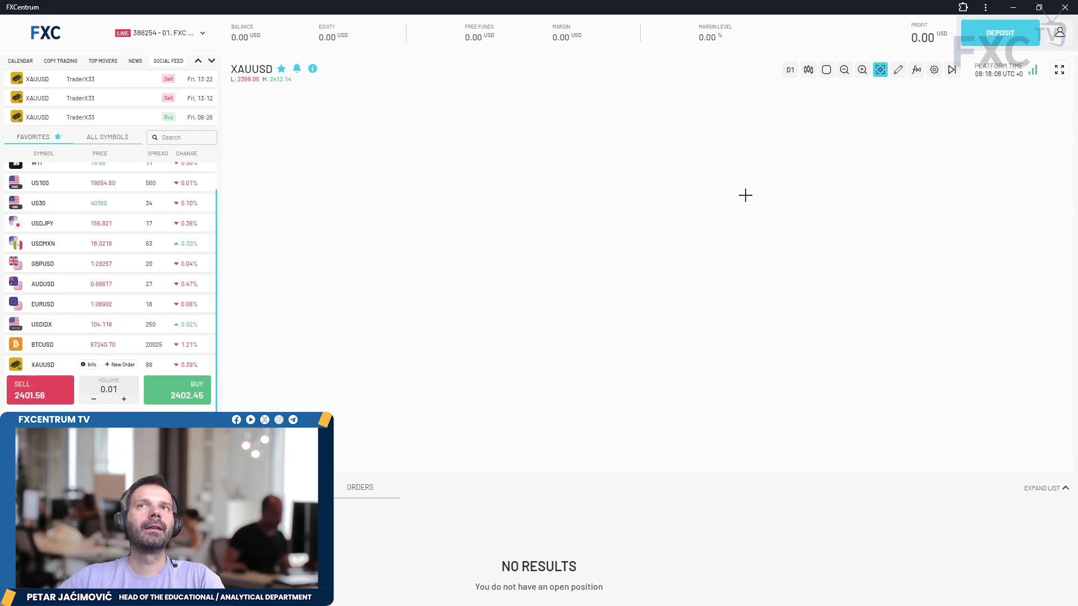
{"action": "scroll", "coordinate": [999, 243], "scroll_direction": "up", "scroll_amount": 1}
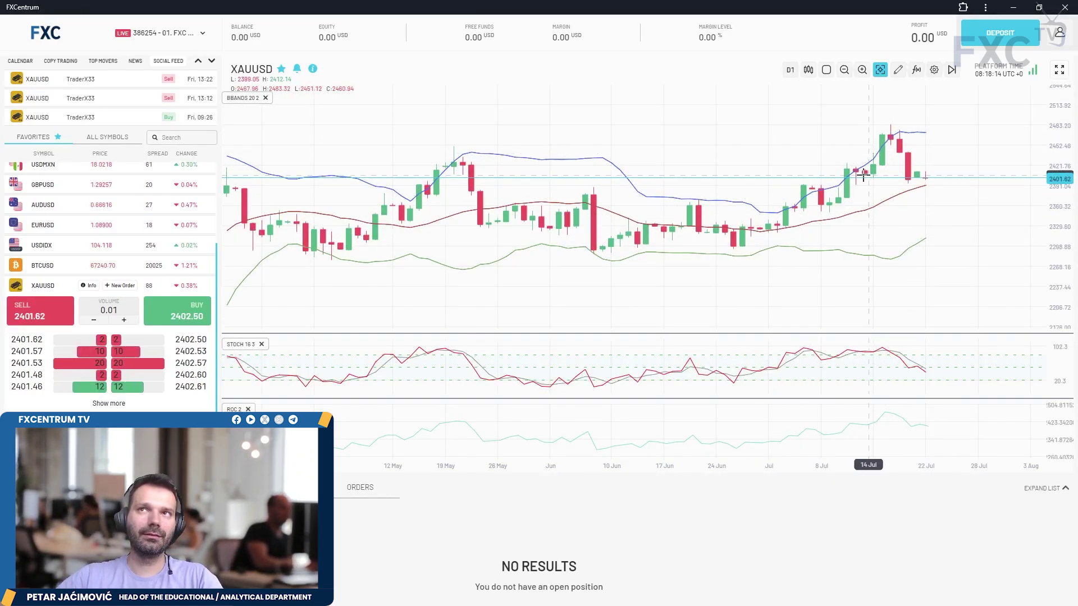
{"action": "left_click_drag", "start_coordinate": [843, 153], "coordinate": [988, 140]}
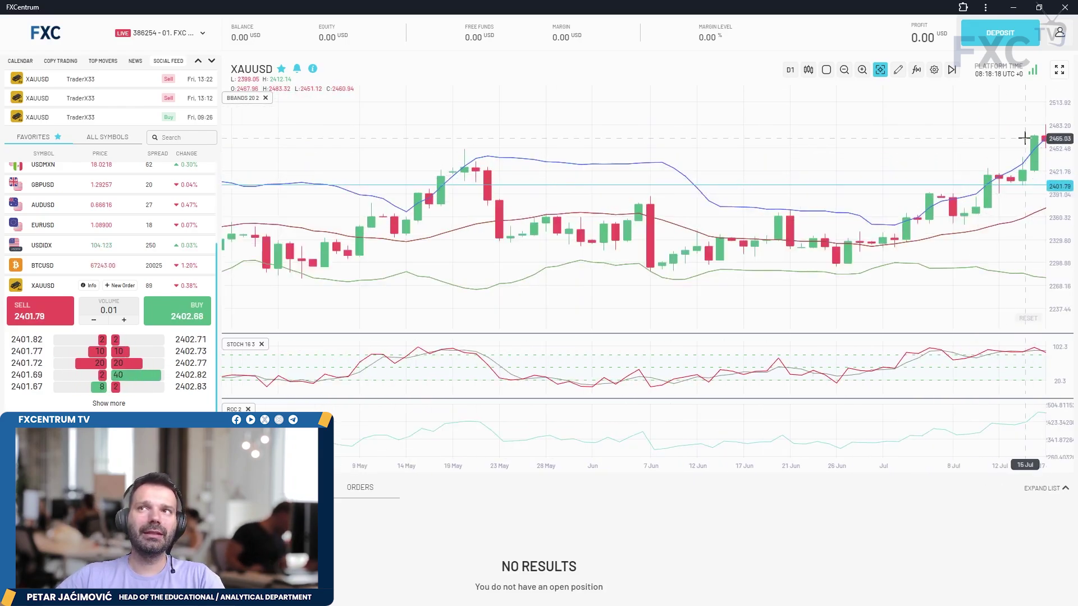
{"action": "scroll", "coordinate": [1025, 168], "scroll_direction": "right", "scroll_amount": 3}
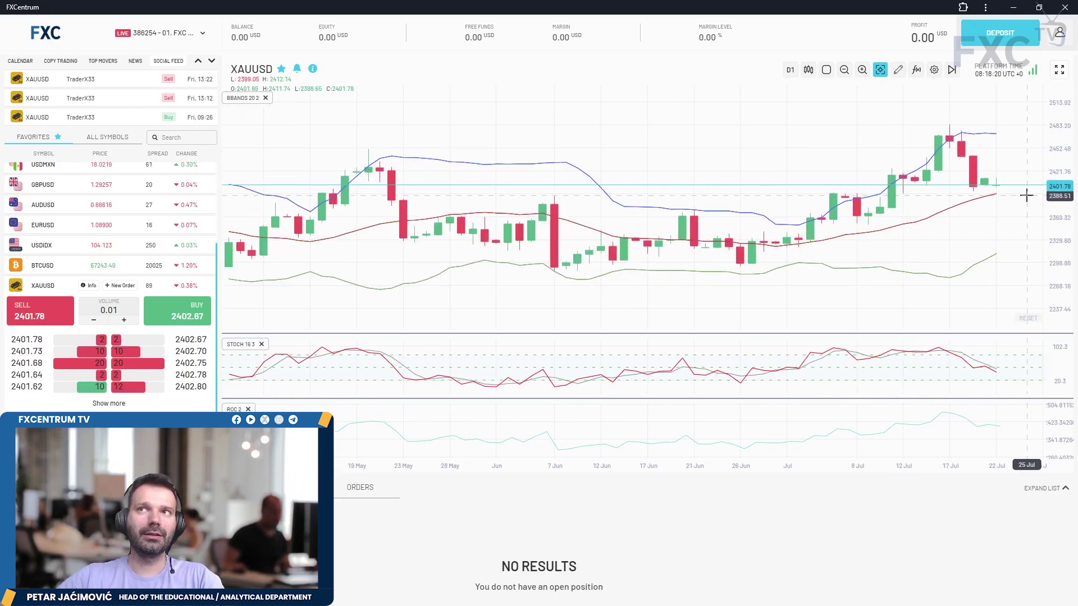
Step: Open the ALUMINIUM daily chart and draw a slightly rising trend line from the mid-June low to about 21 July
{"action": "scroll", "coordinate": [1027, 195], "scroll_direction": "up", "scroll_amount": 2}
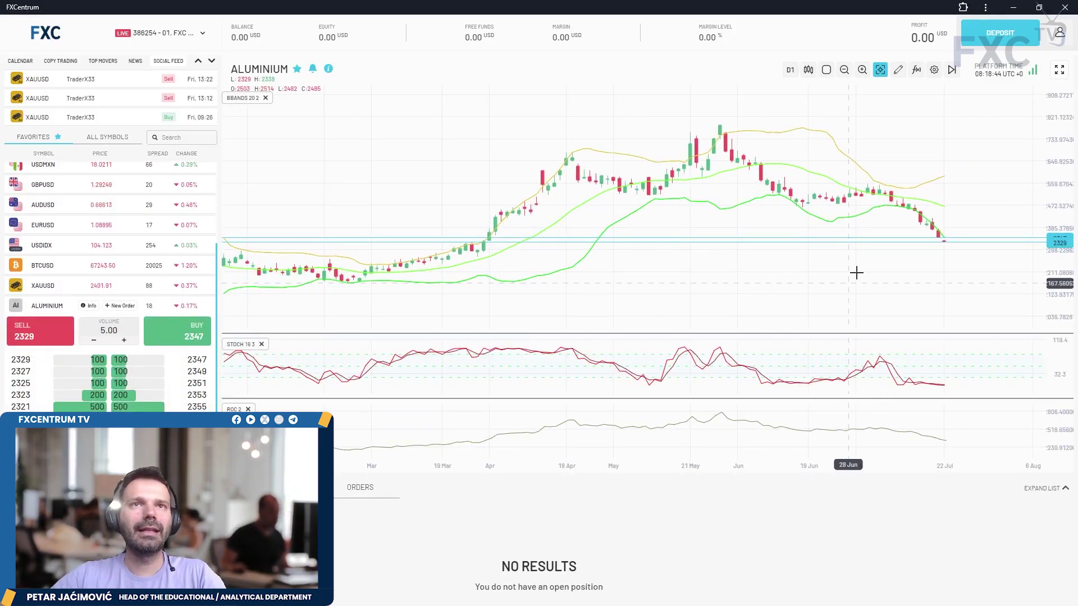
{"action": "left_click", "coordinate": [898, 69]}
{"action": "left_click", "coordinate": [926, 133]}
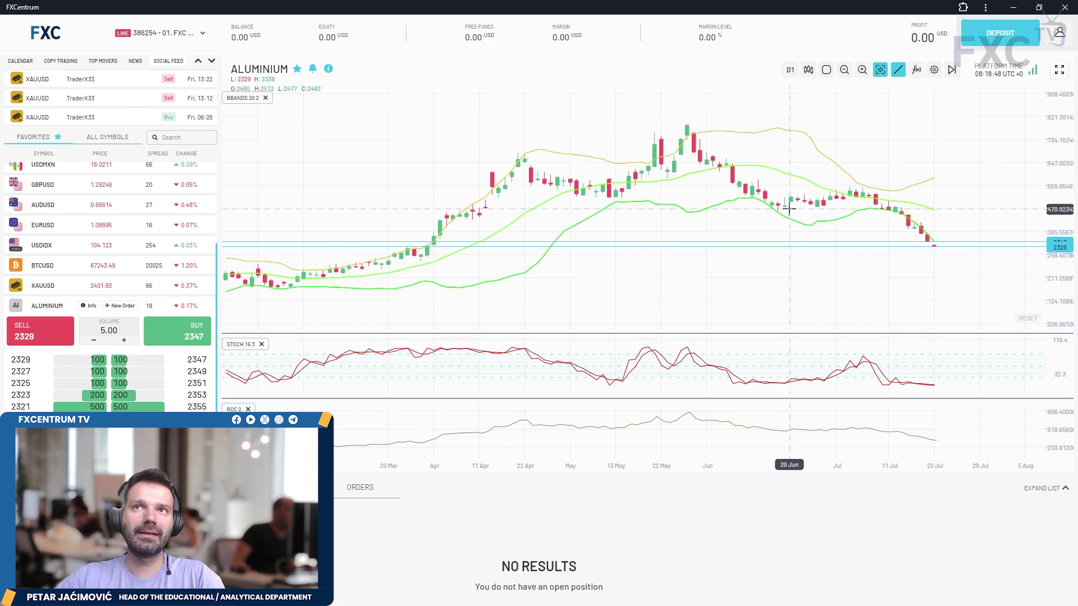
{"action": "left_click", "coordinate": [928, 201]}
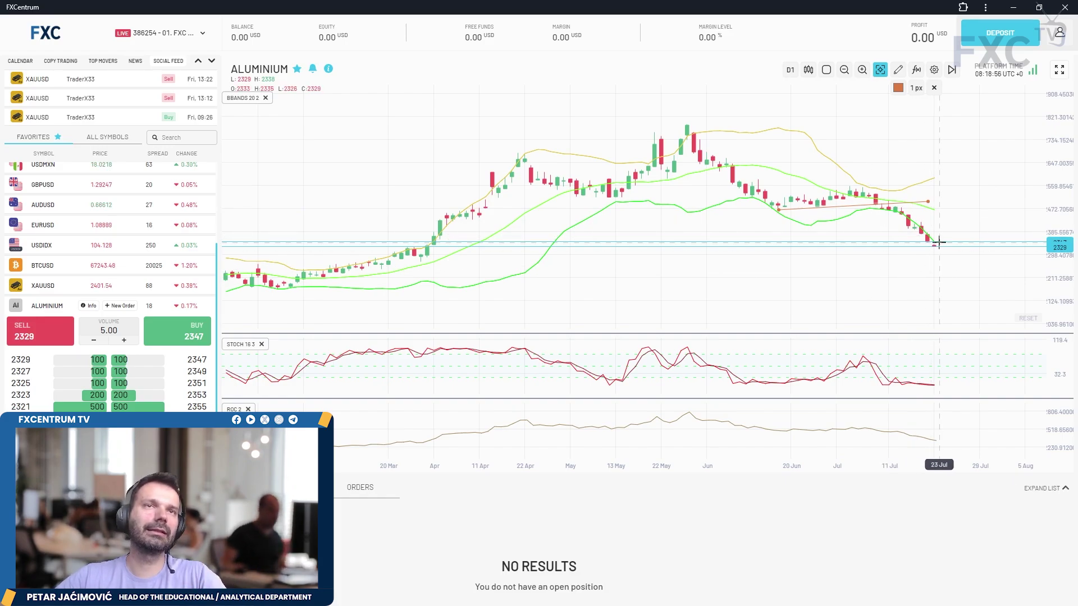
{"action": "scroll", "coordinate": [935, 264], "scroll_direction": "down", "scroll_amount": 1}
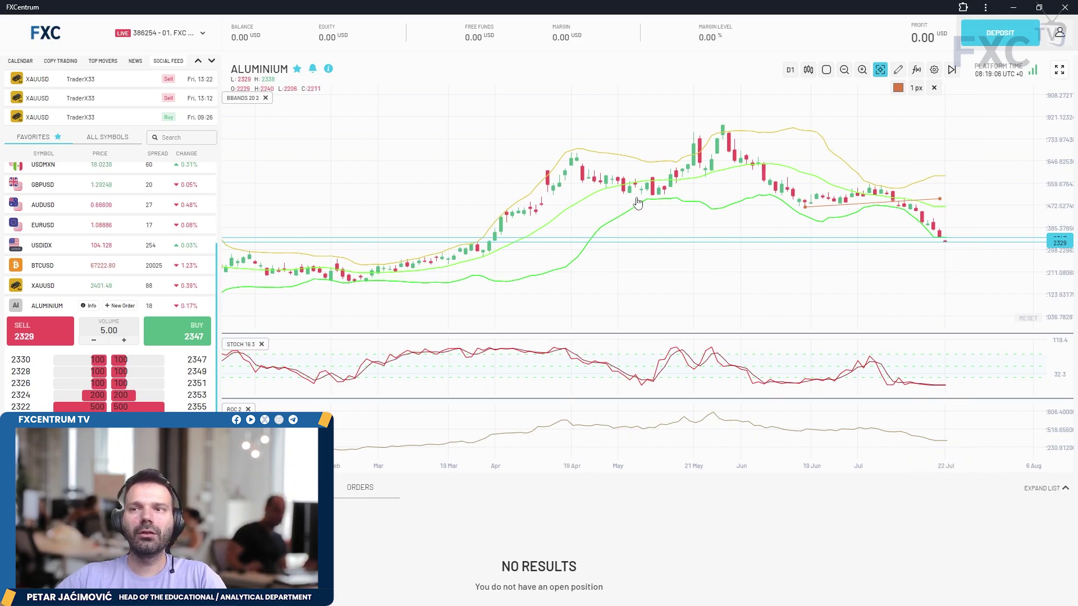
Step: Open the COCOA chart, check the M30 candles, return to D1 and examine the wider daily trend since January
{"action": "key", "text": "Down"}
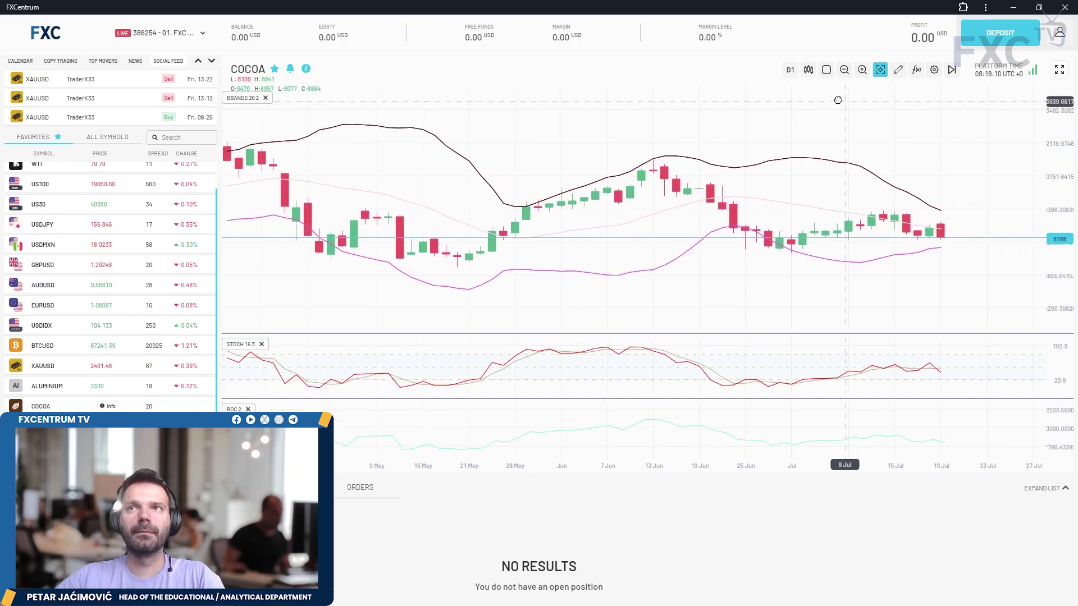
{"action": "left_click", "coordinate": [790, 70]}
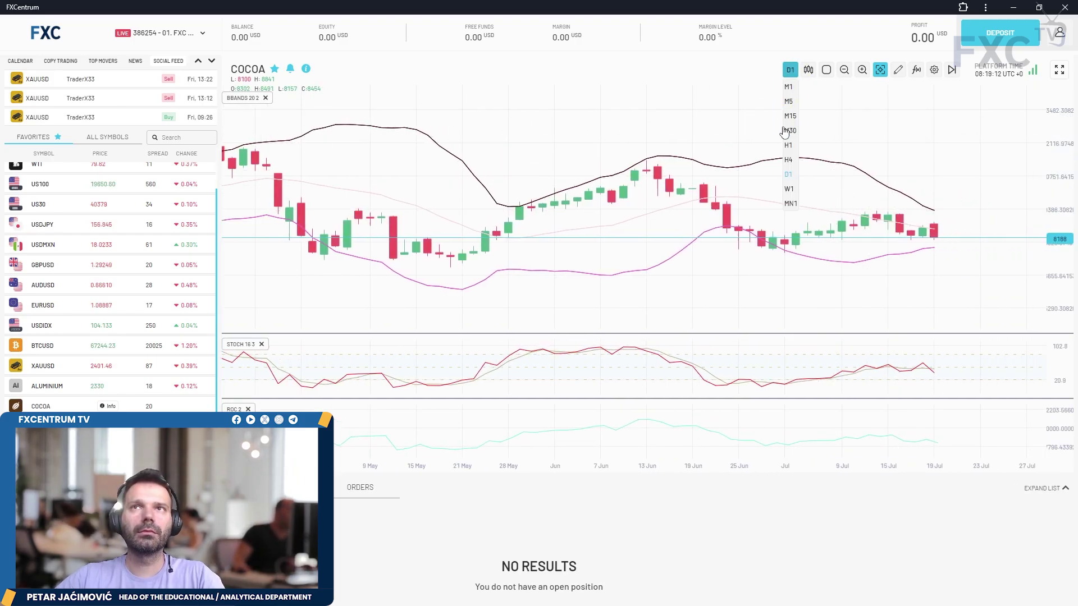
{"action": "left_click", "coordinate": [793, 135]}
{"action": "left_click", "coordinate": [789, 70]}
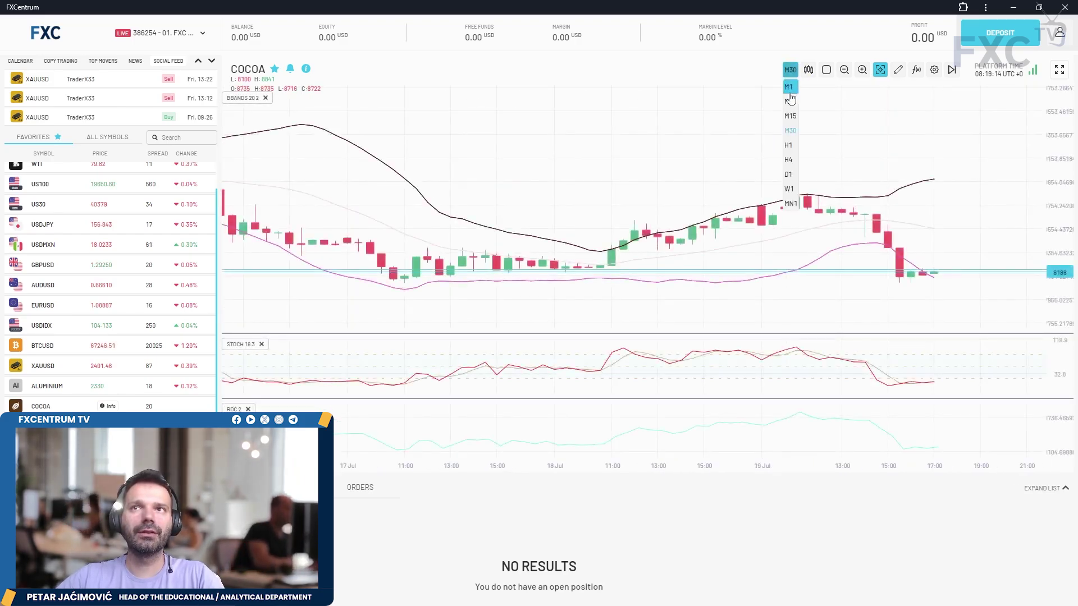
{"action": "left_click", "coordinate": [794, 170]}
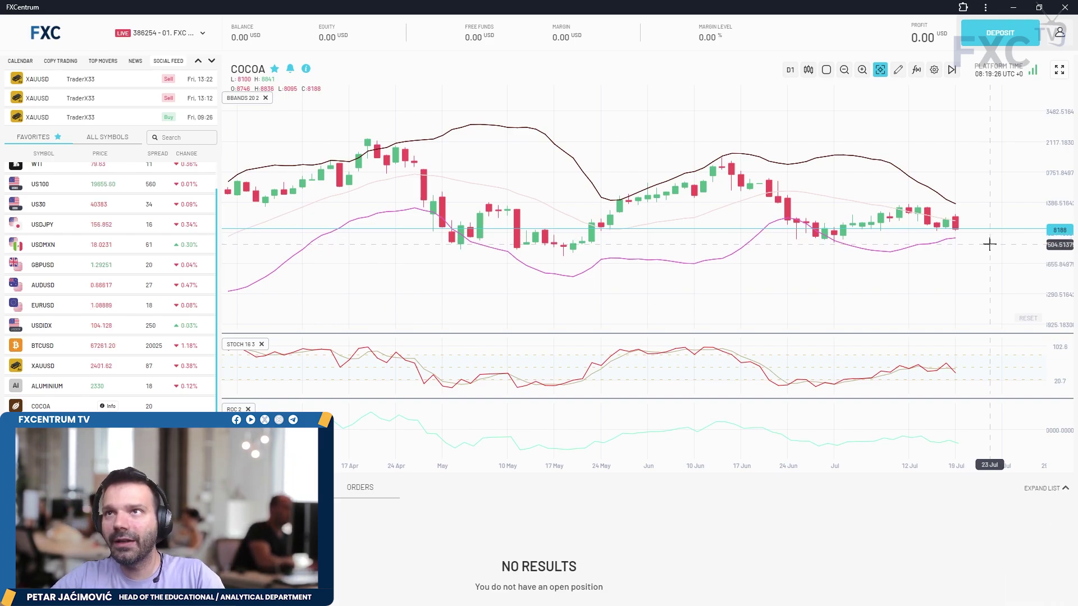
{"action": "scroll", "coordinate": [996, 243], "scroll_direction": "down", "scroll_amount": 2}
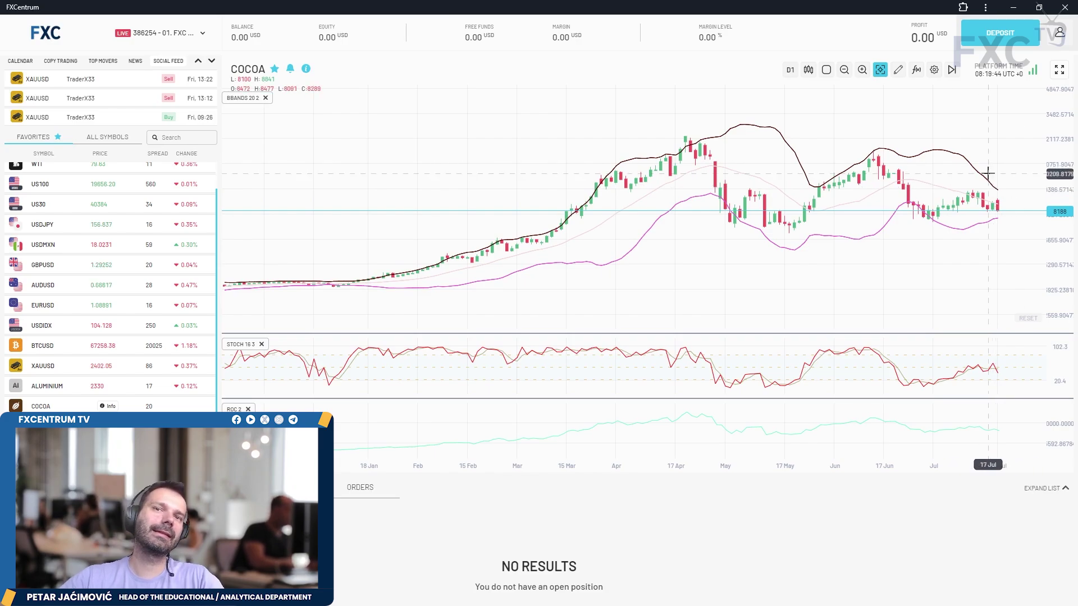
{"action": "scroll", "coordinate": [51, 285], "scroll_direction": "up", "scroll_amount": 1}
{"action": "scroll", "coordinate": [51, 285], "scroll_direction": "up", "scroll_amount": 1}
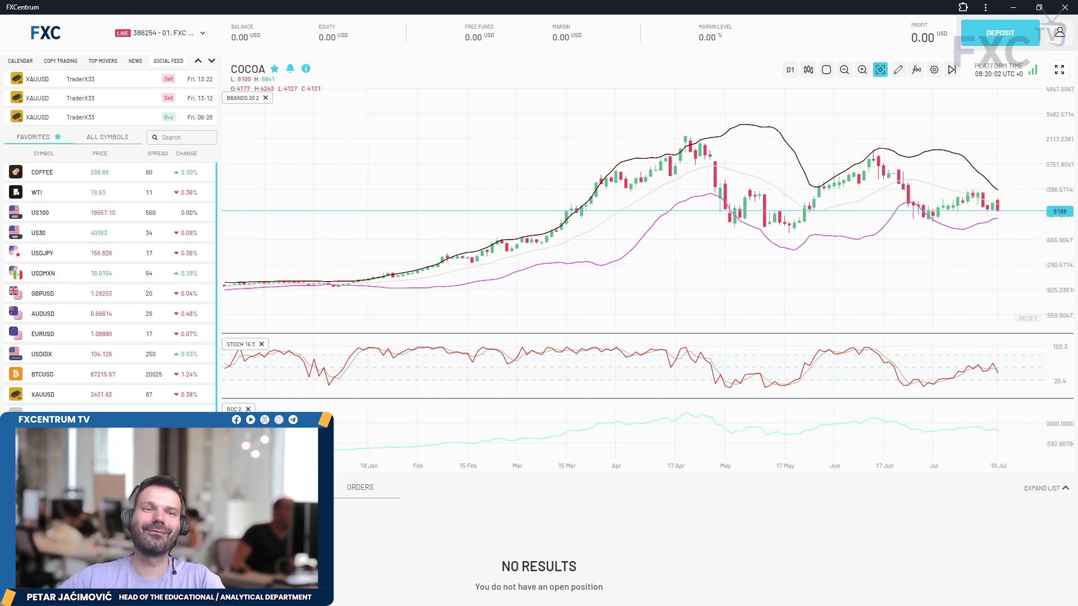
{"action": "key", "text": "alt+Tab"}
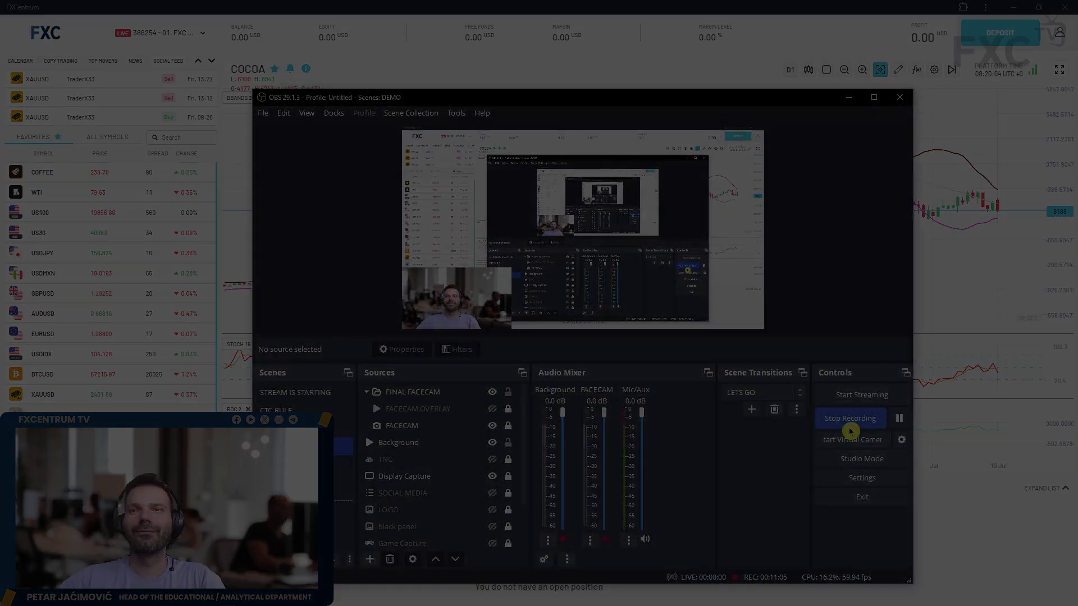